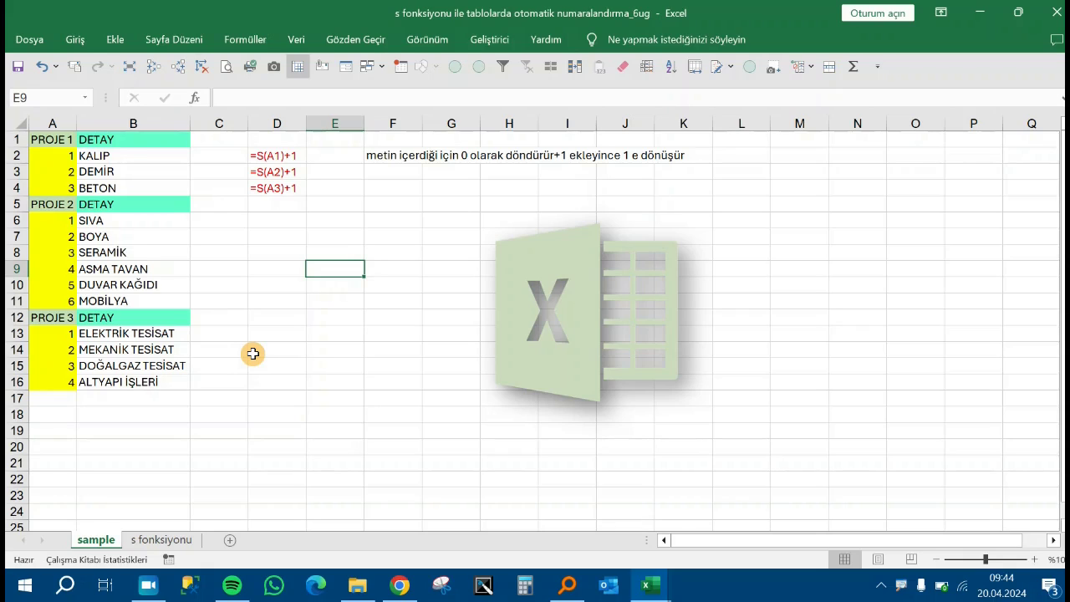
Go to the 's fonksiyonu' sheet, whose S formulas return 7, 0 and 45401
left_click(273, 302)
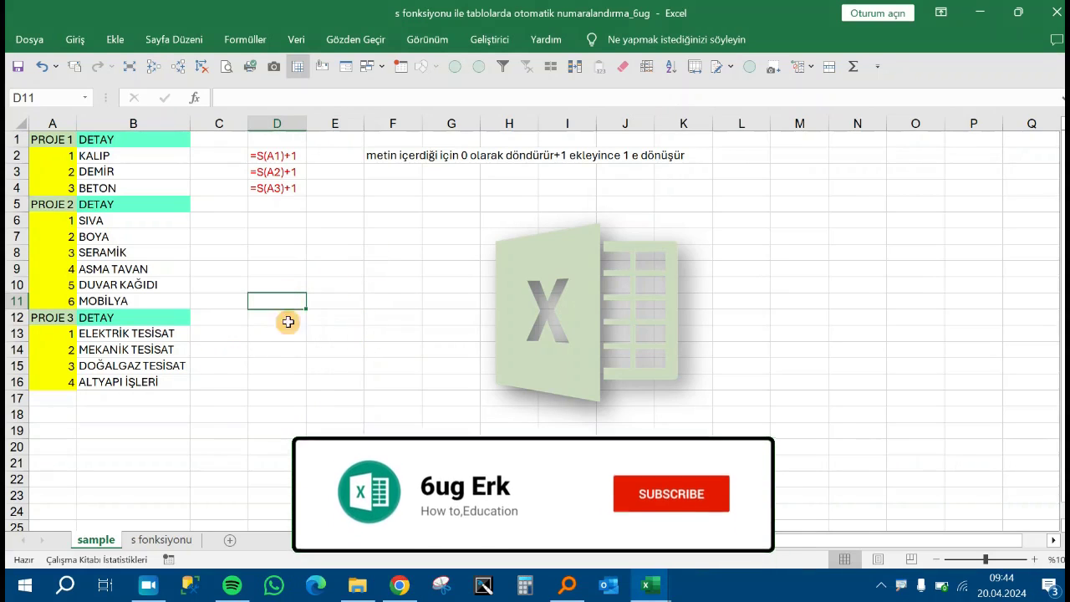
left_click(164, 543)
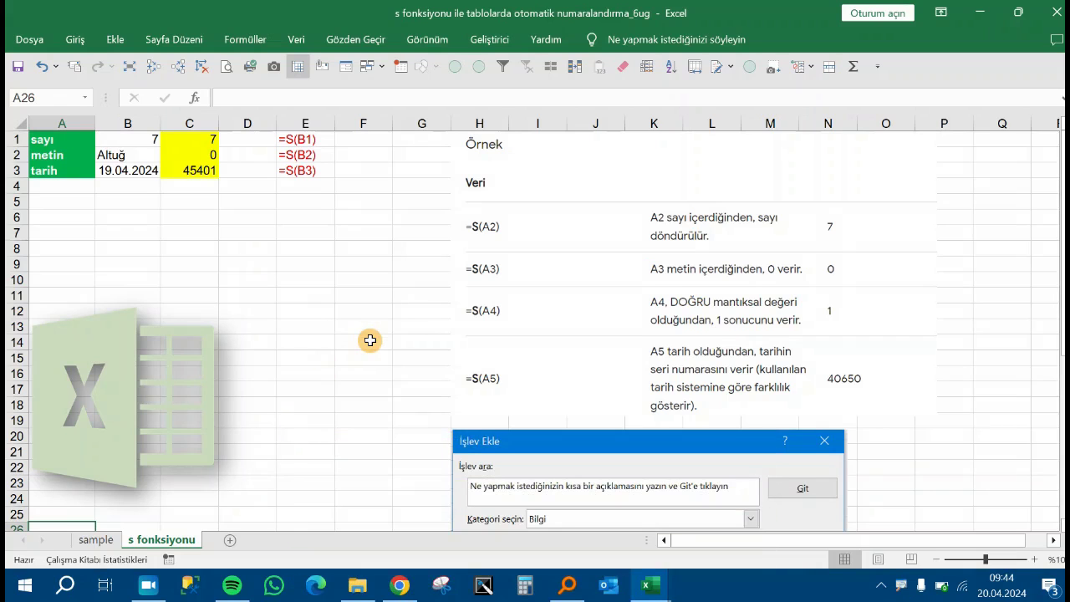
scroll(371, 340, "down", 3)
scroll(376, 340, "down", 3)
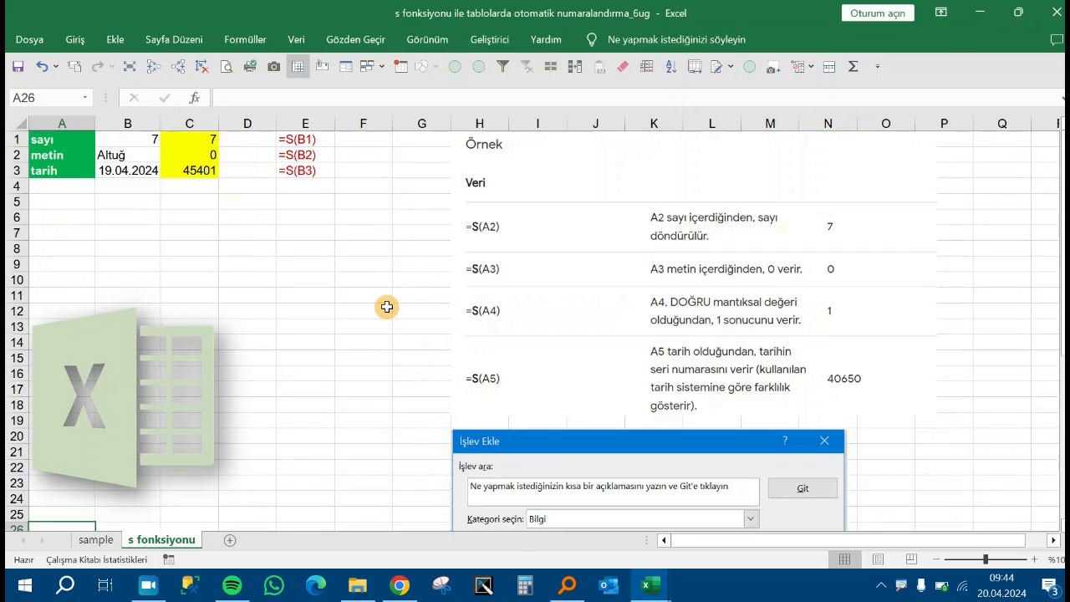
left_click(146, 156)
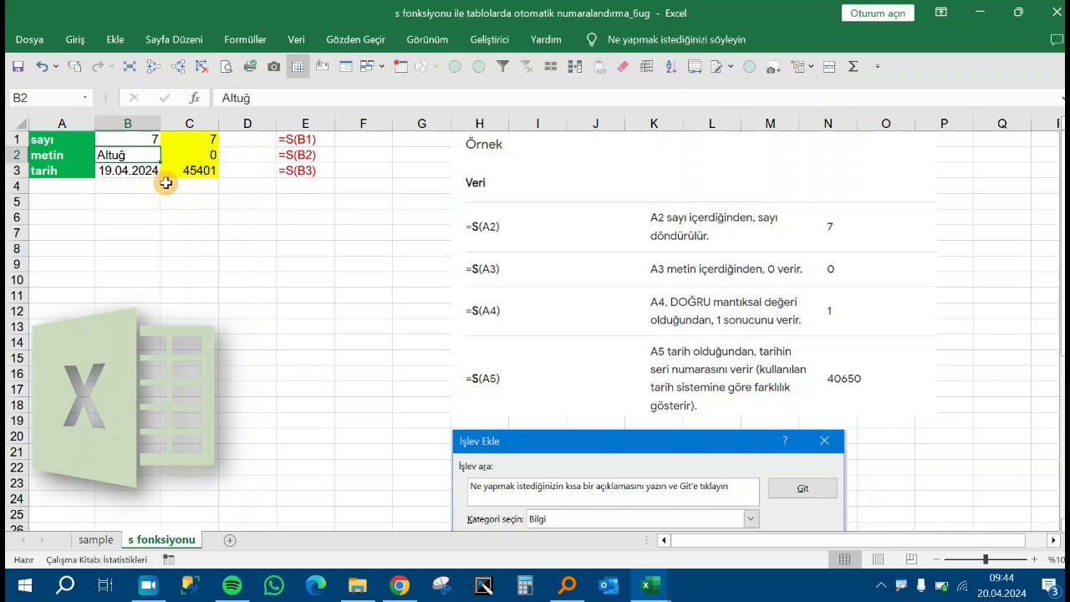
key("Right")
key("Left")
key("Up")
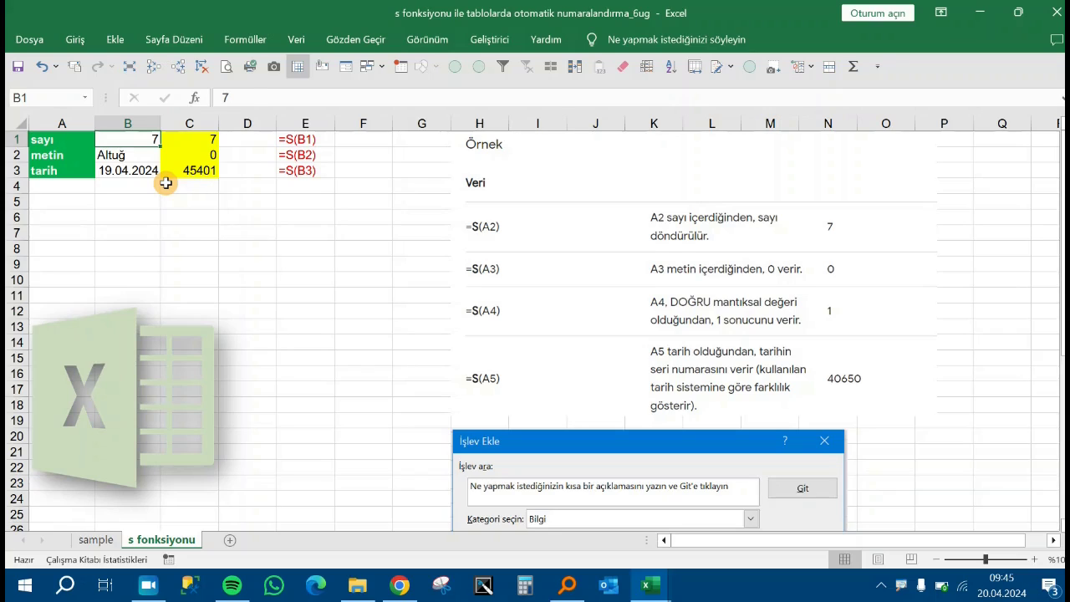
key("Right")
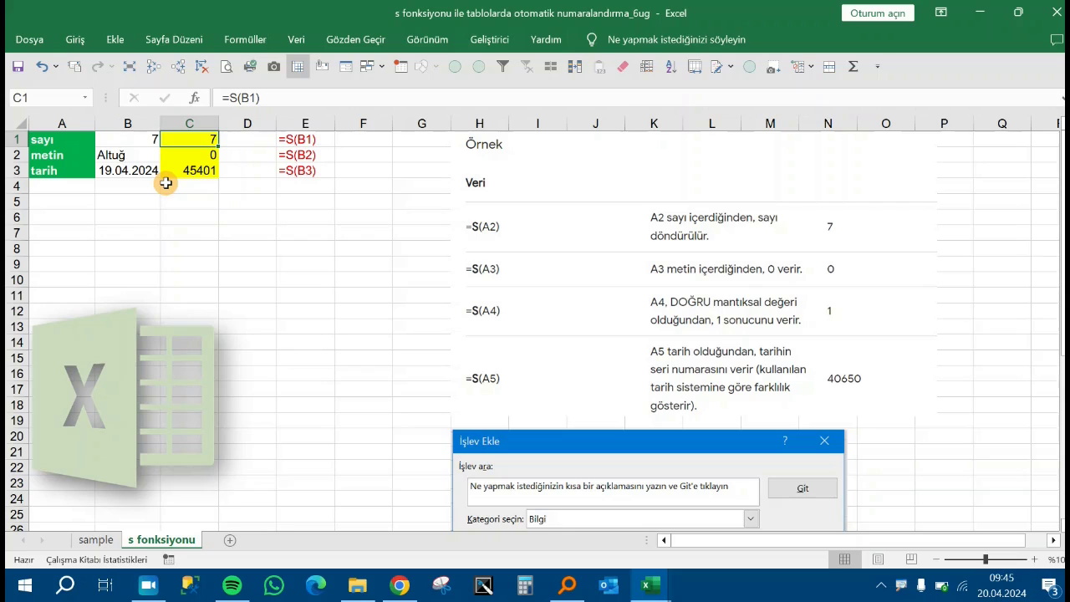
Enter =S(B1) in C1 so the number in B1 returns 7
type("=s")
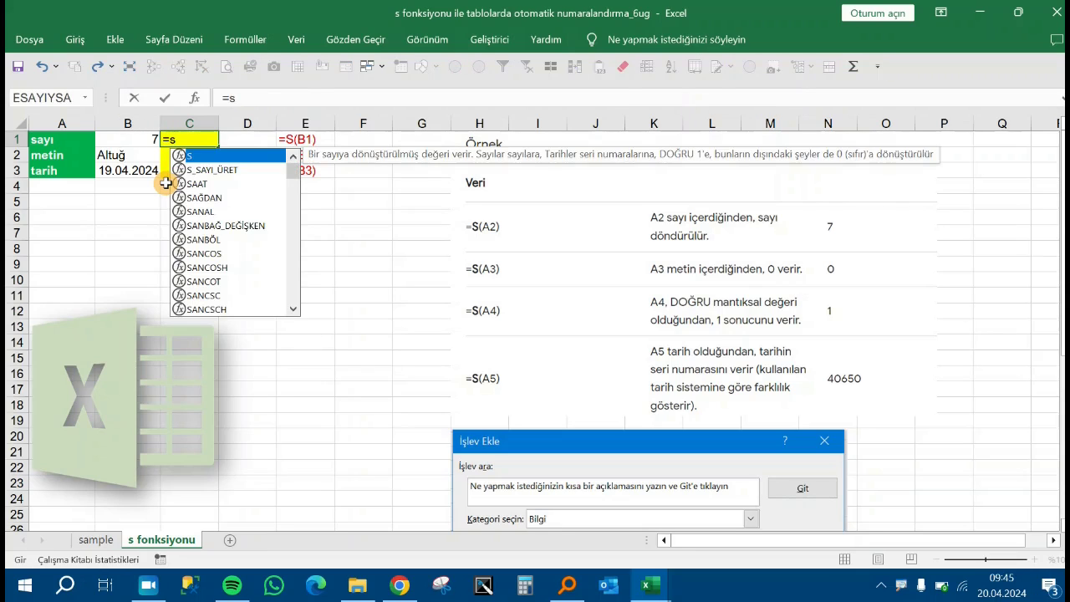
key("Tab")
key("Left")
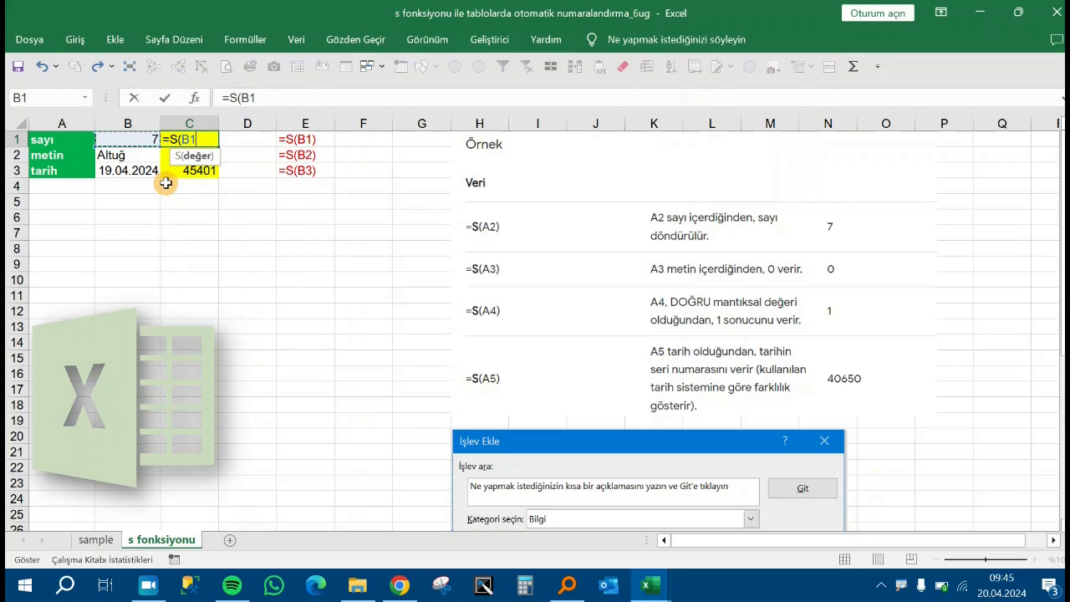
key("ctrl+Return")
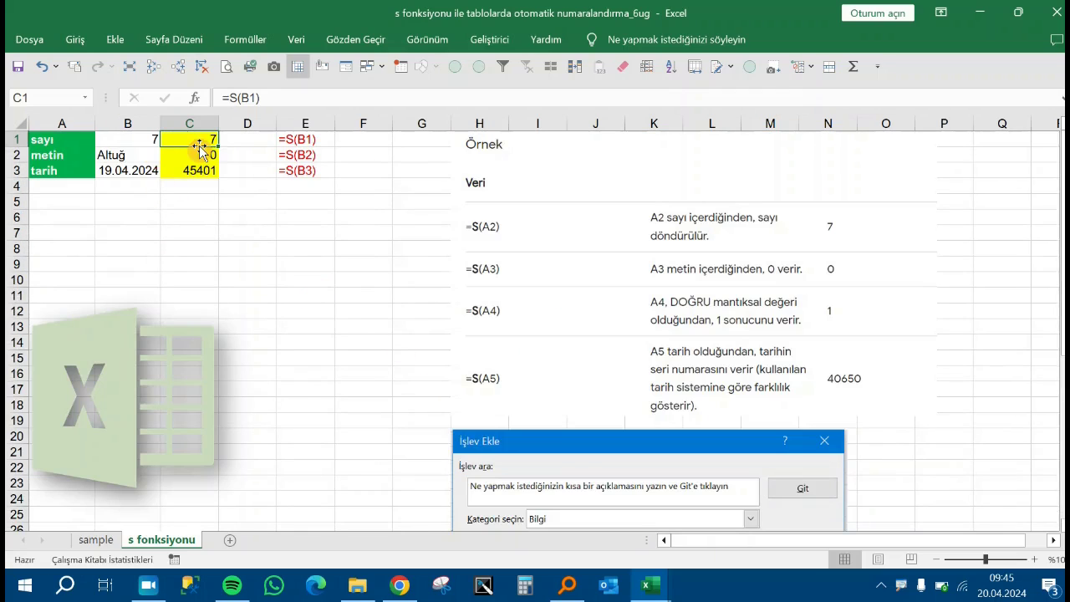
Enter =S(B2) in C2, returning 0 for the text in B2
left_click(117, 155)
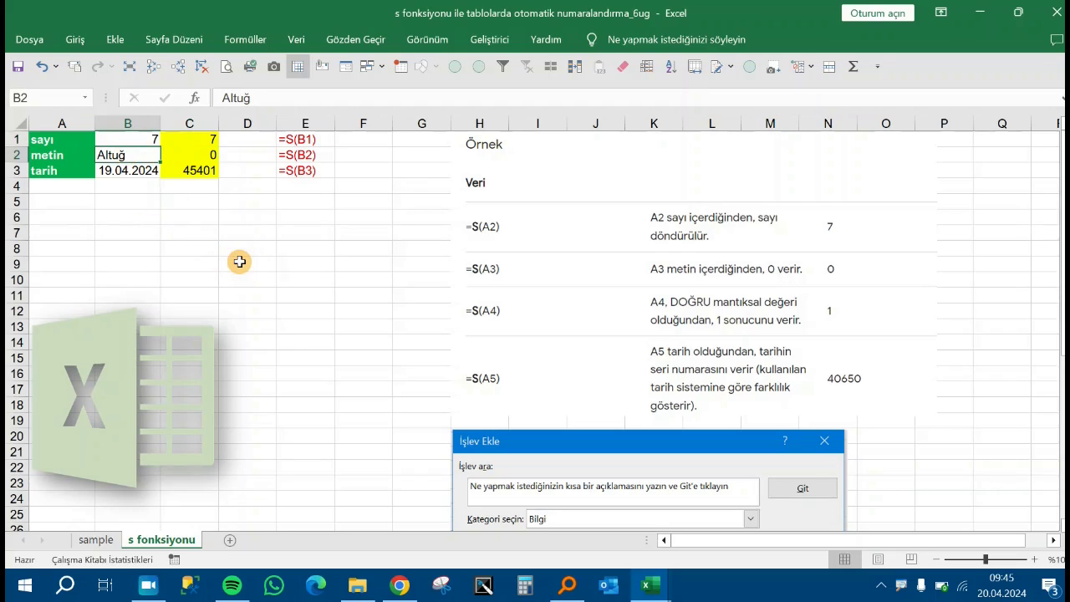
key("Left")
key("Right")
key("Right")
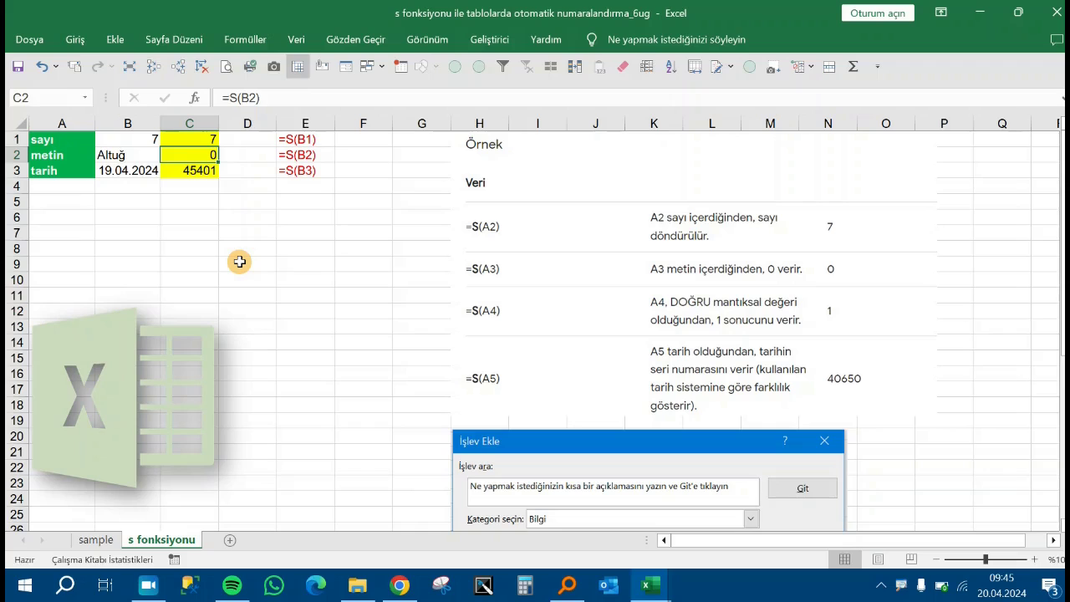
type("=S(")
key("Left")
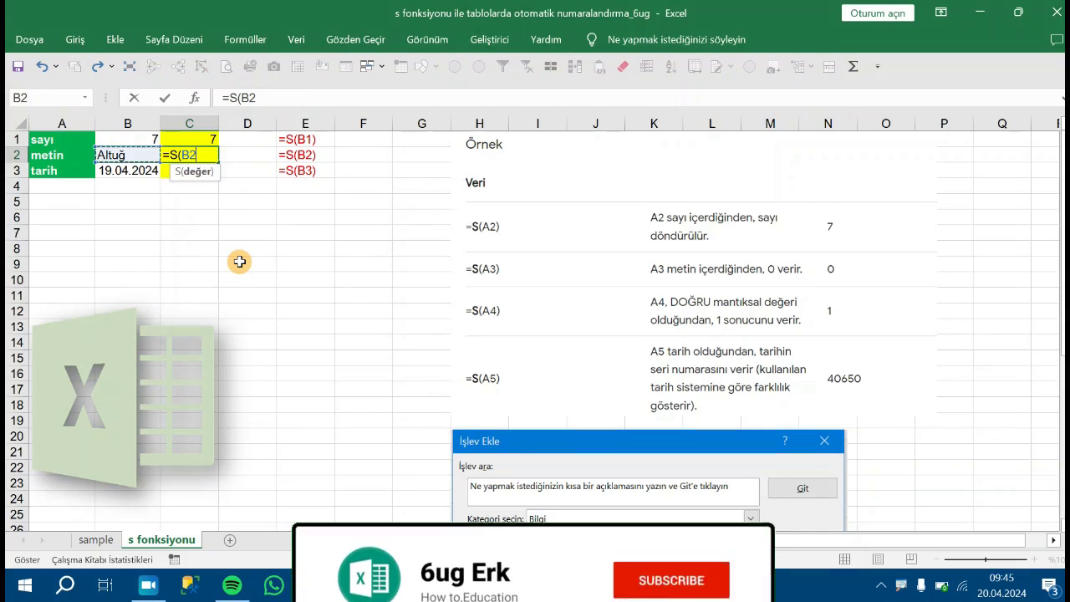
type(")")
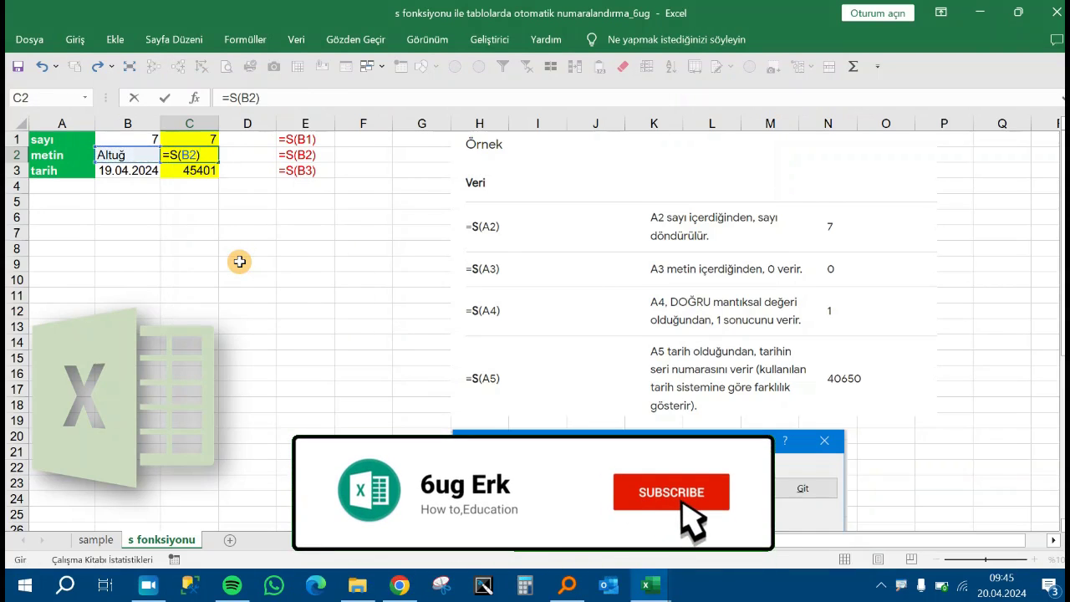
key("ctrl+Return")
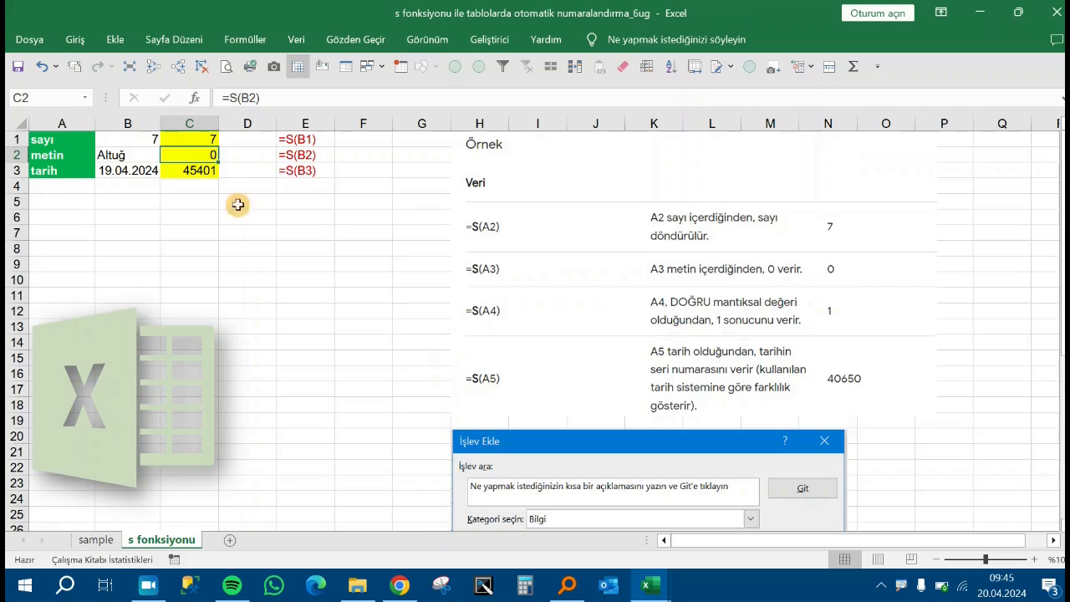
Check E1 and E3, then re-enter =S(B3) in C3 so 19.04.2024 returns 45401
left_click(323, 141)
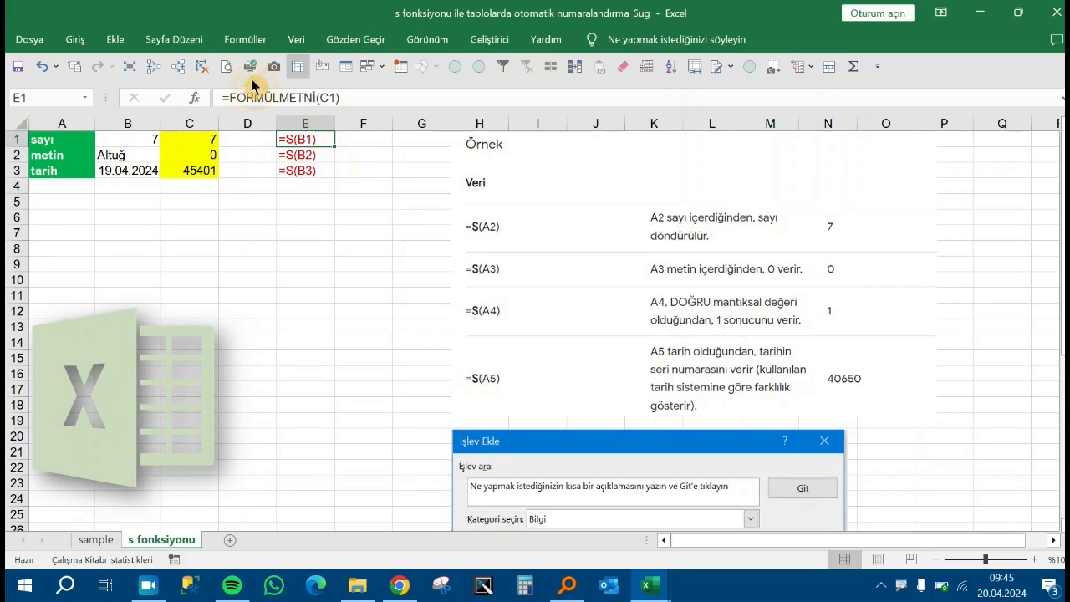
left_click(295, 172)
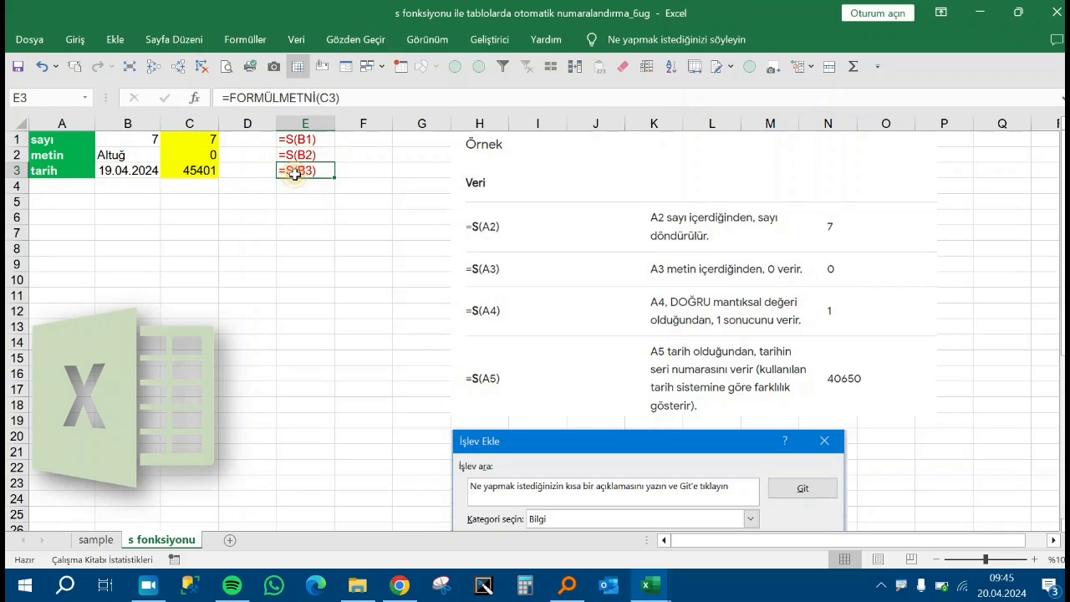
left_click(139, 174)
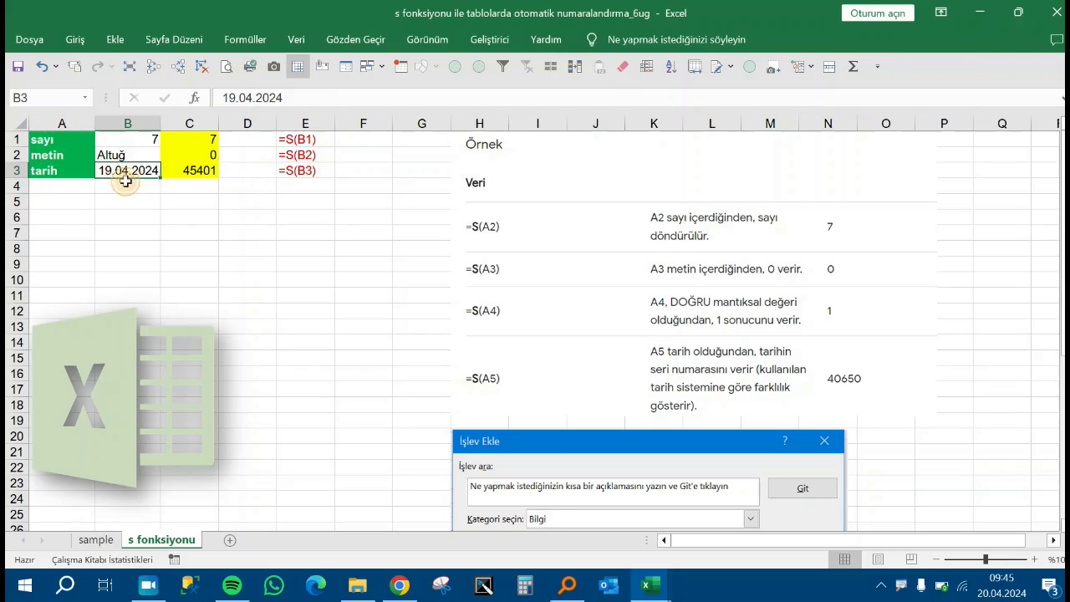
key("Right")
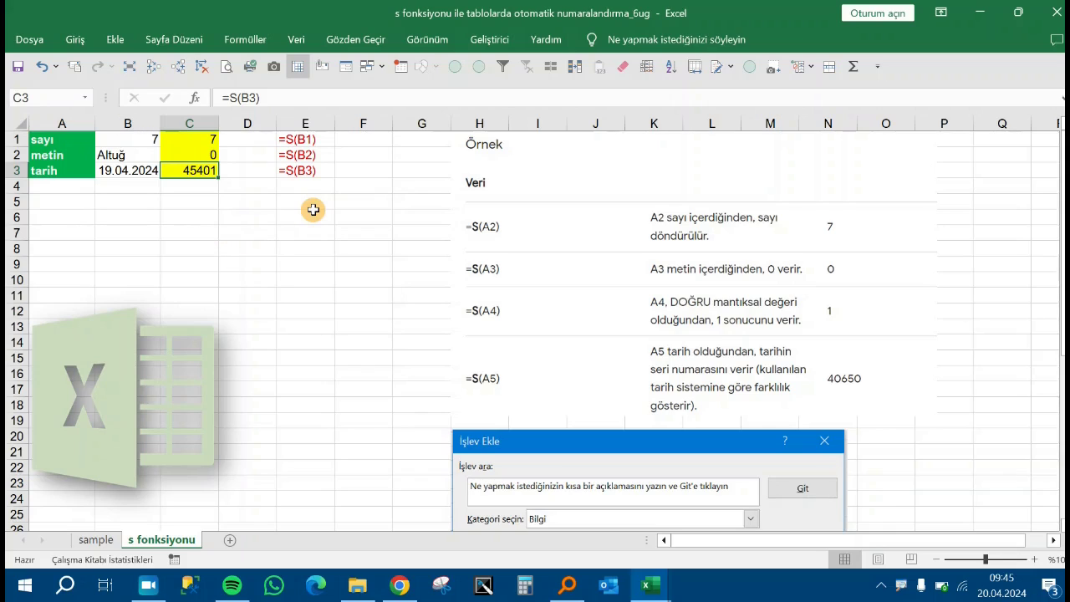
key("Delete")
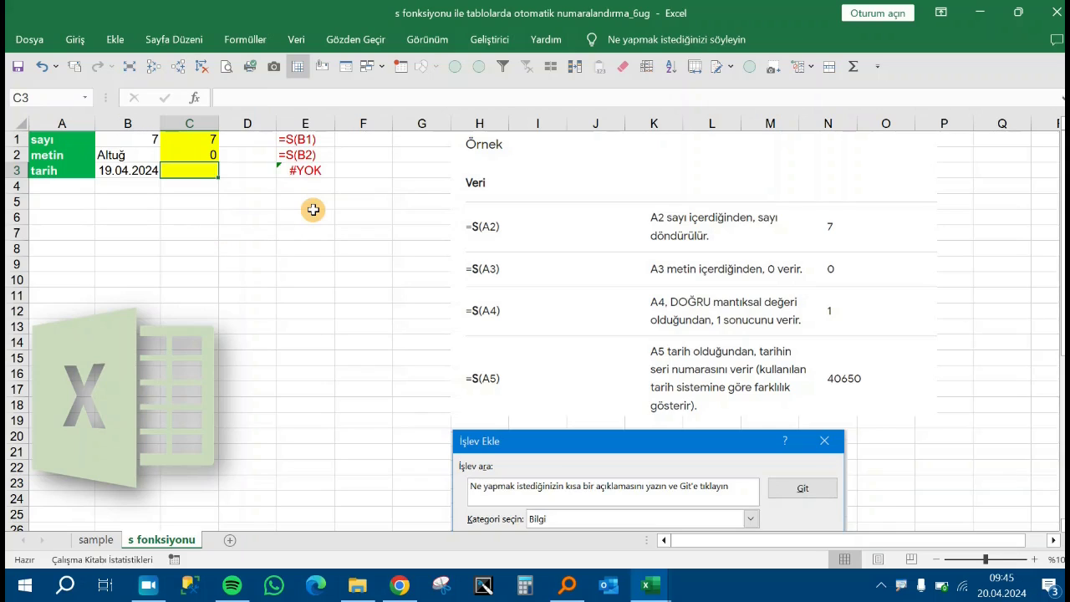
type("=S(")
key("Left")
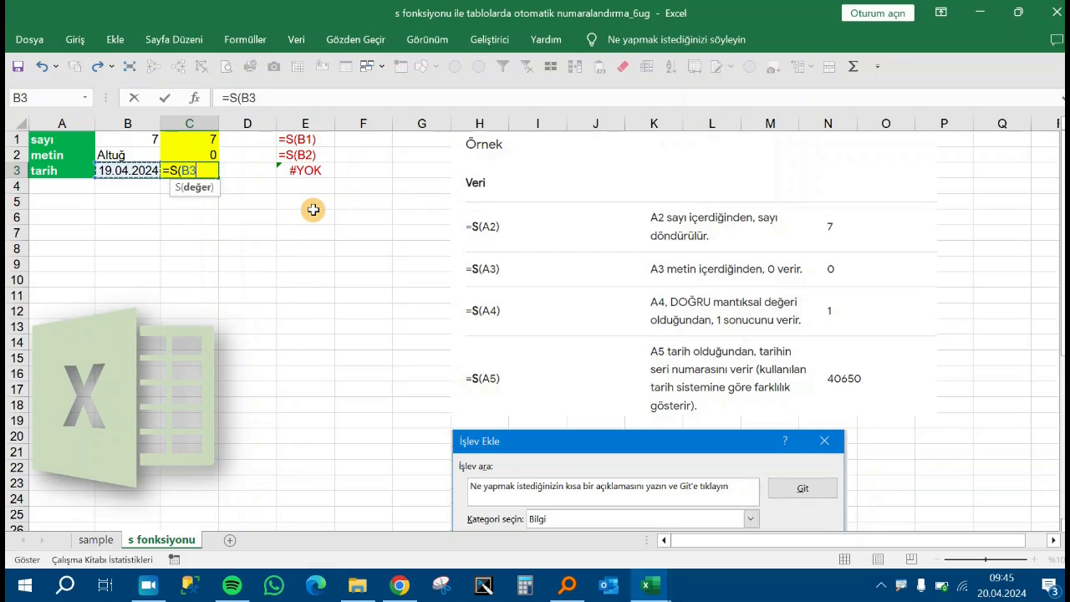
type(")")
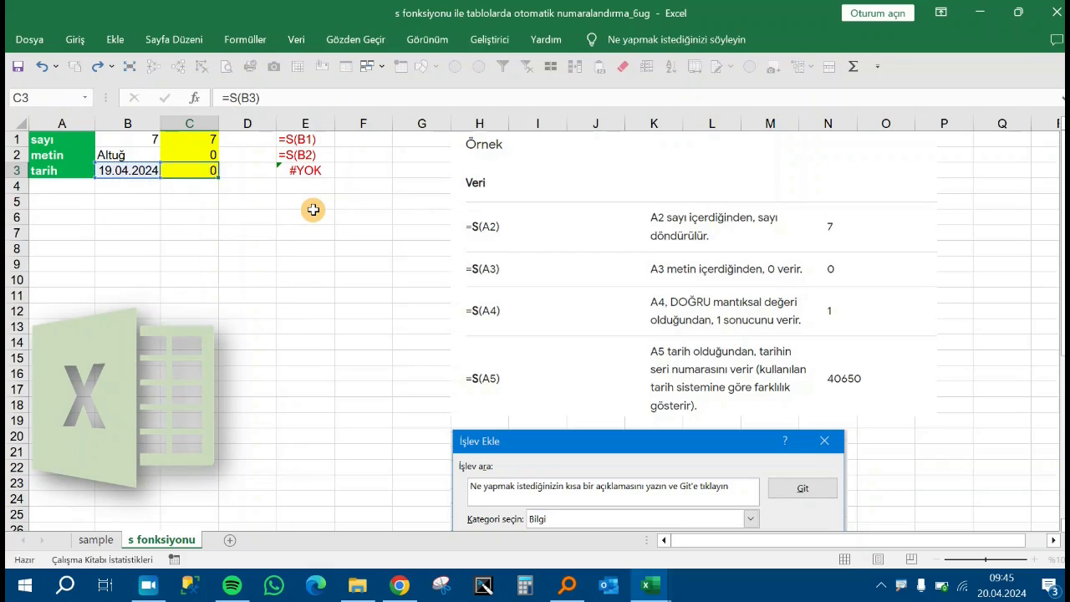
key("Return")
key("Up")
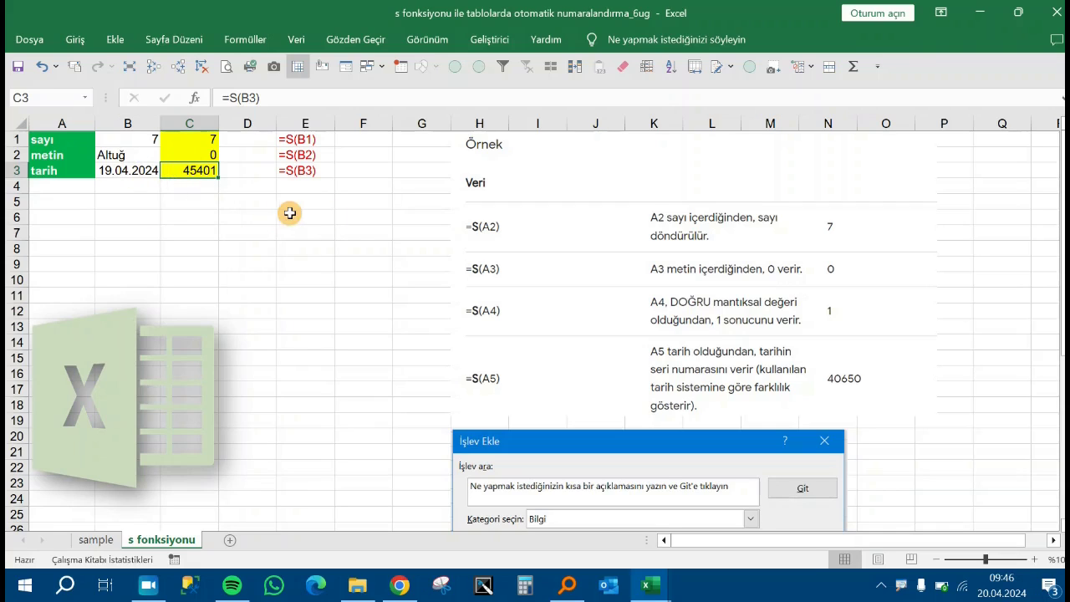
left_click(377, 231)
Return to the sample sheet with the project numbering table
scroll(407, 323, "down", 1)
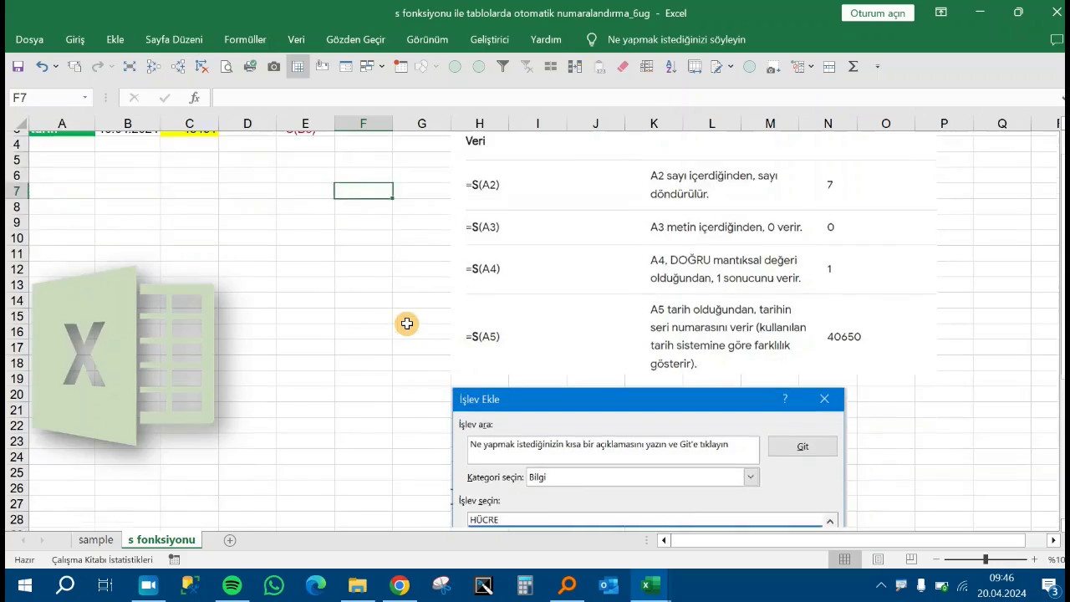
scroll(407, 324, "up", 1)
left_click(251, 219)
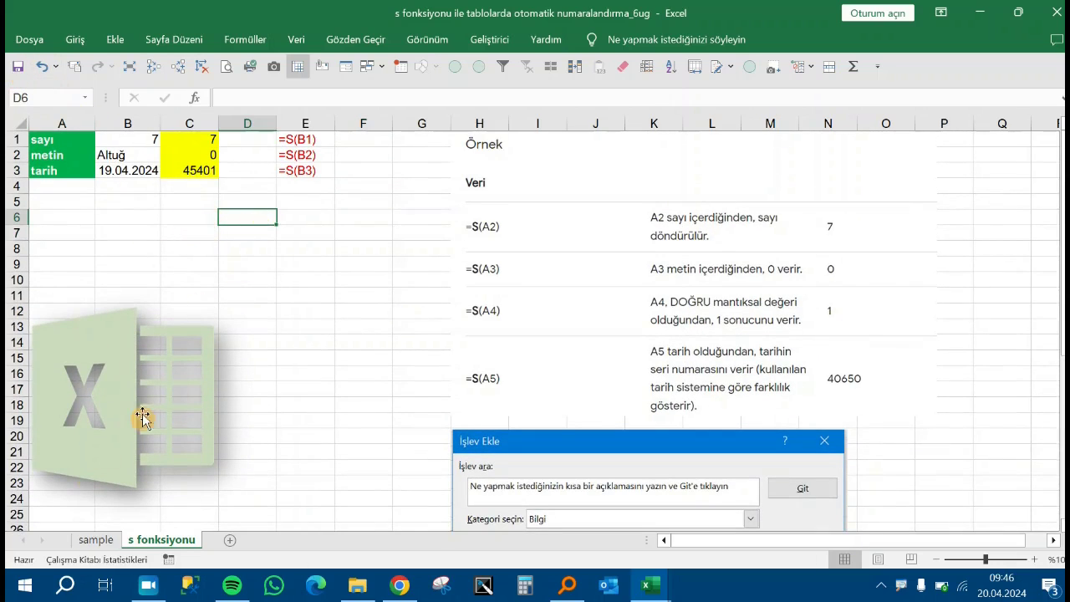
left_click(98, 533)
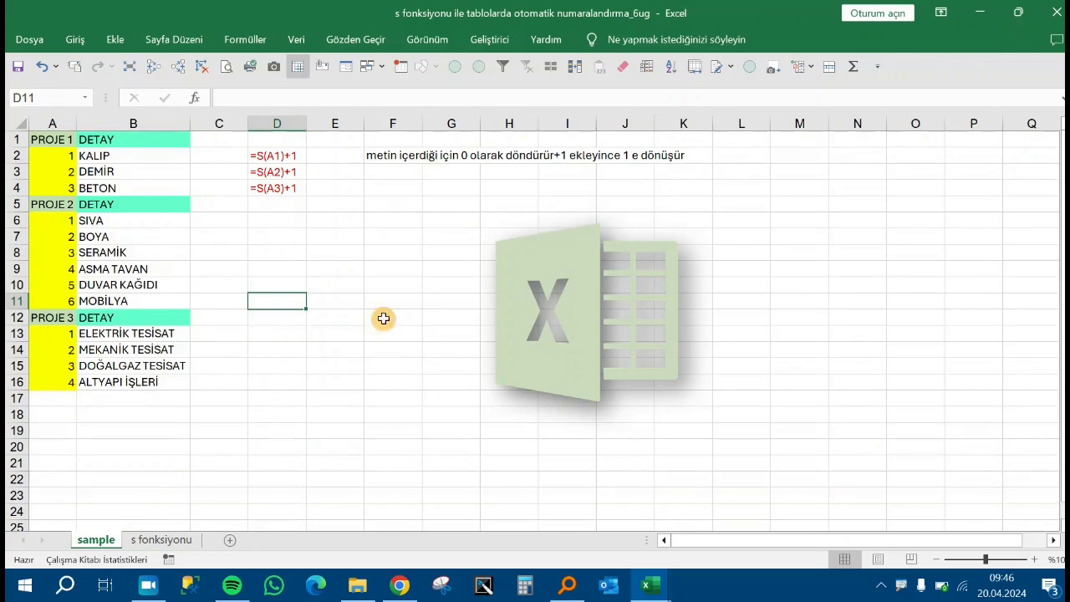
left_click(514, 188)
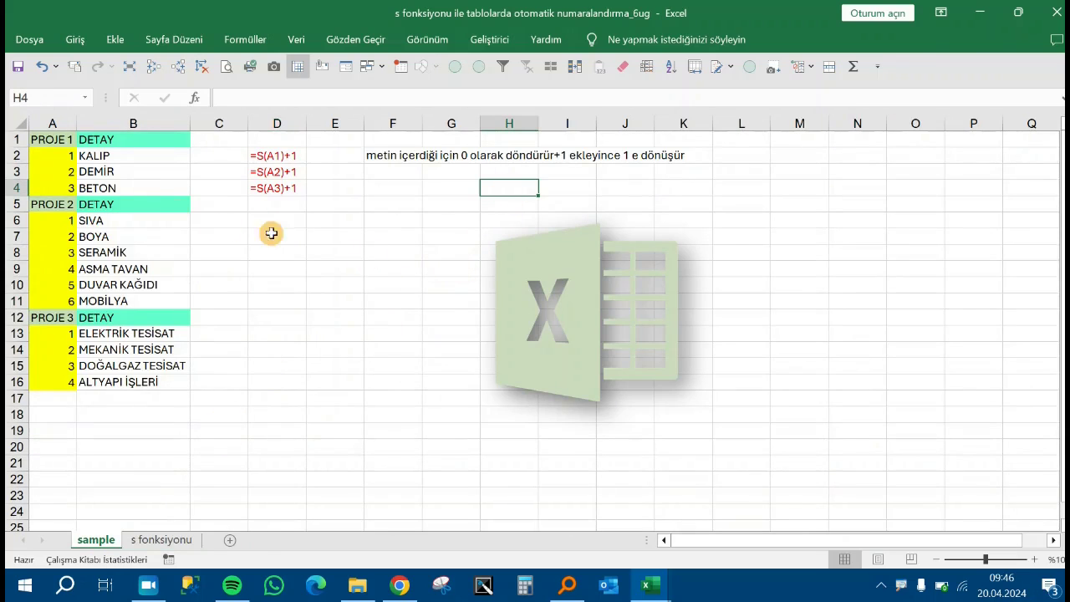
left_click(354, 251)
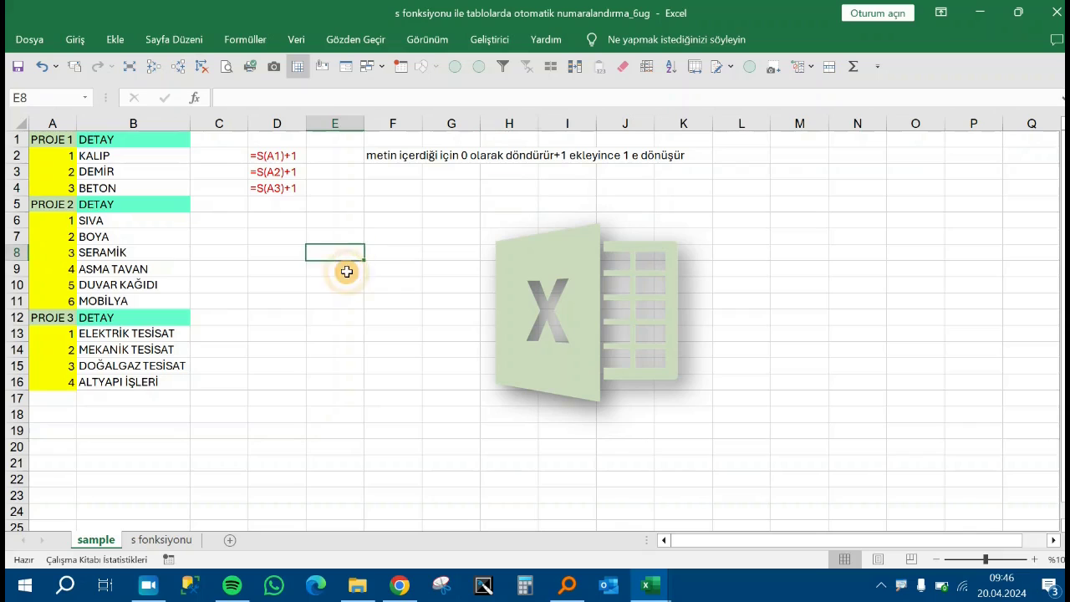
Copy the sample sheet to the end of the workbook as 'sample (2)'
right_click(93, 543)
left_click(166, 398)
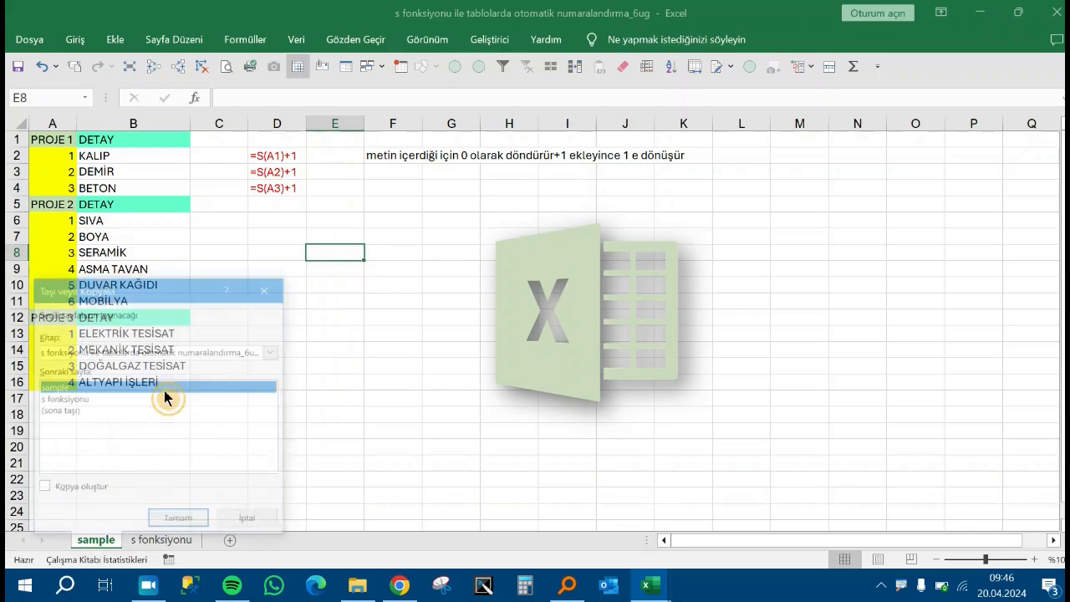
left_click(41, 489)
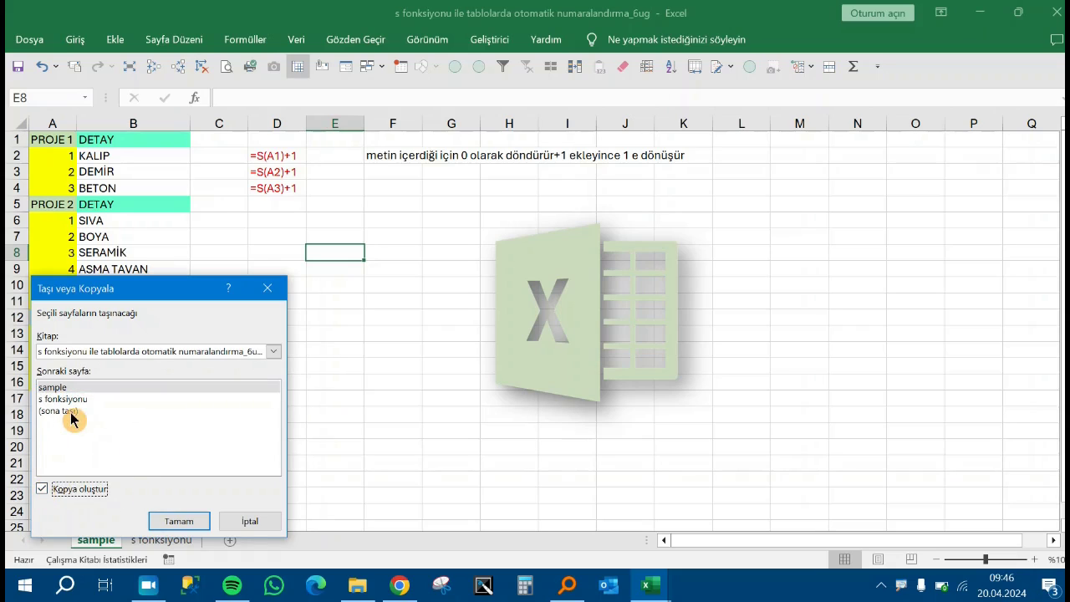
left_click(67, 411)
left_click(186, 519)
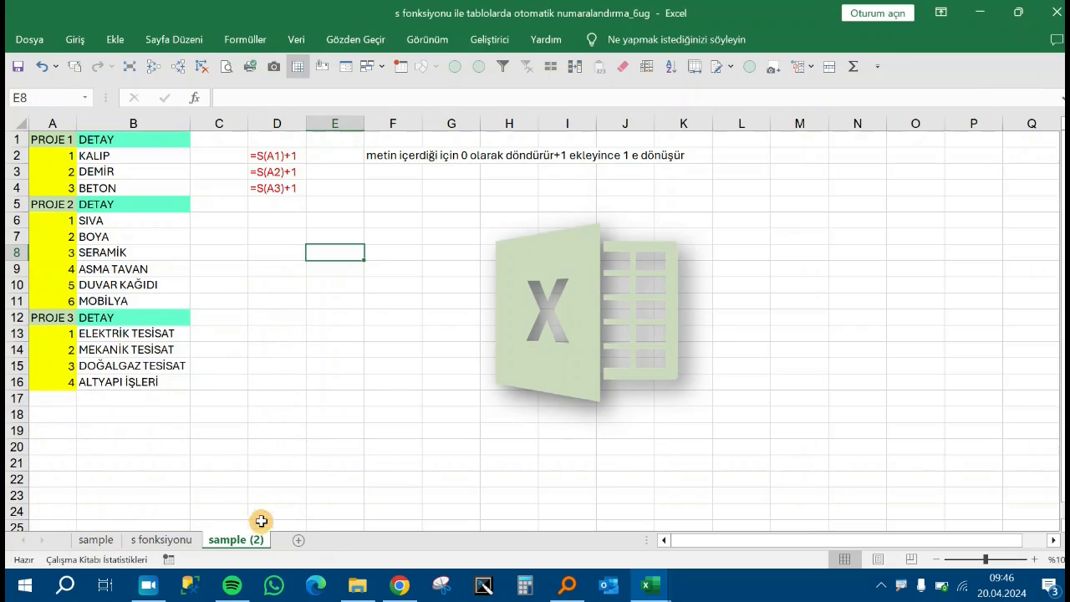
Inspect the numbering formulas down column A of the three project tables
left_click(49, 156)
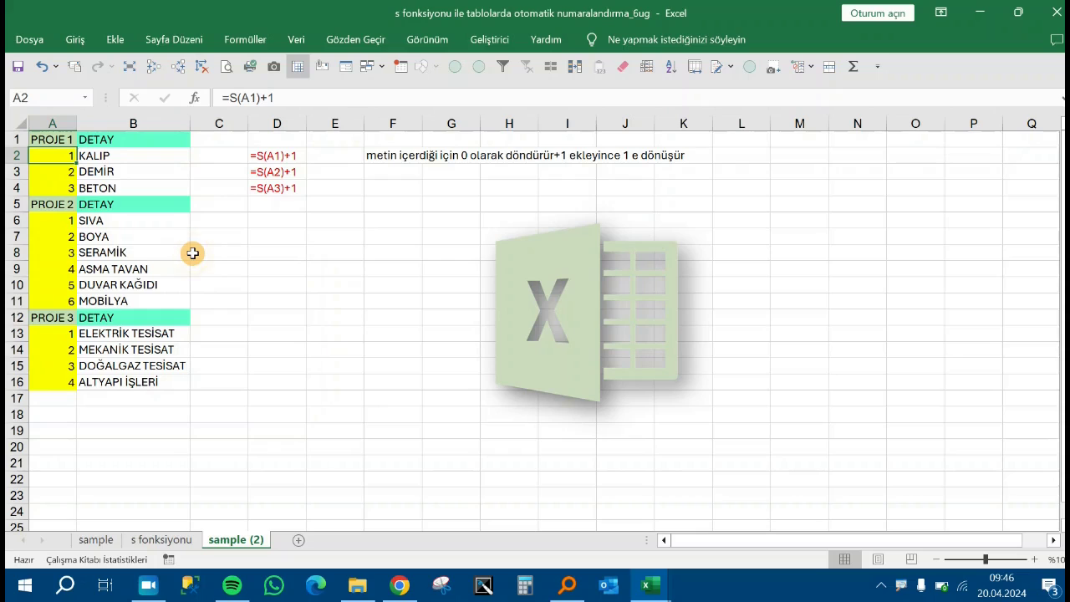
key("Down")
key("Down")
key("Down")
key("Down")
key("Down")
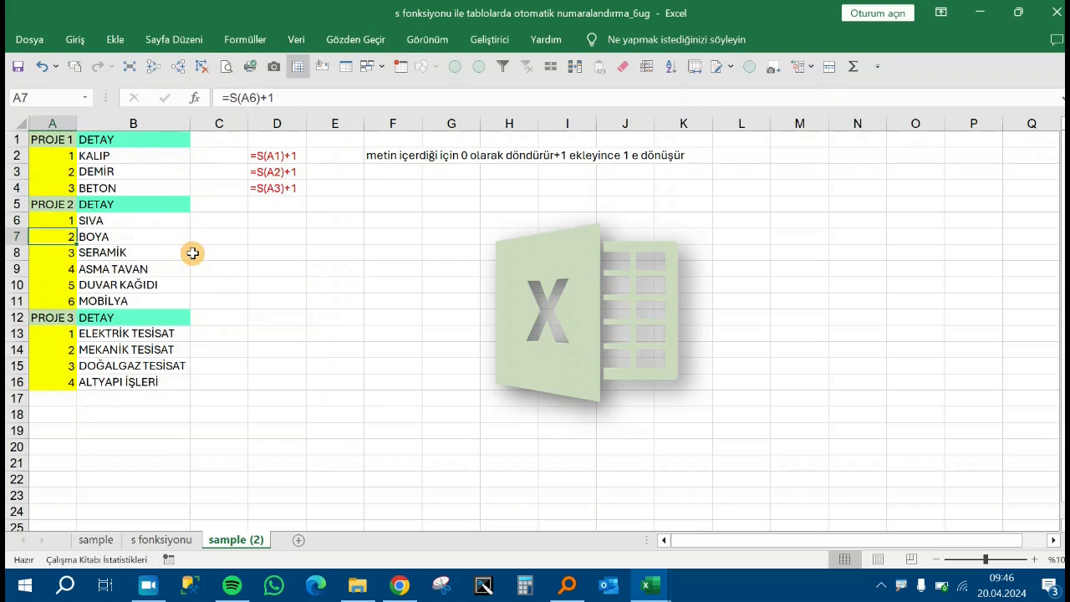
key("Up")
key("Down")
key("Down")
key("Down")
key("Down")
key("Down")
key("Down")
key("Down")
key("Down")
key("Down")
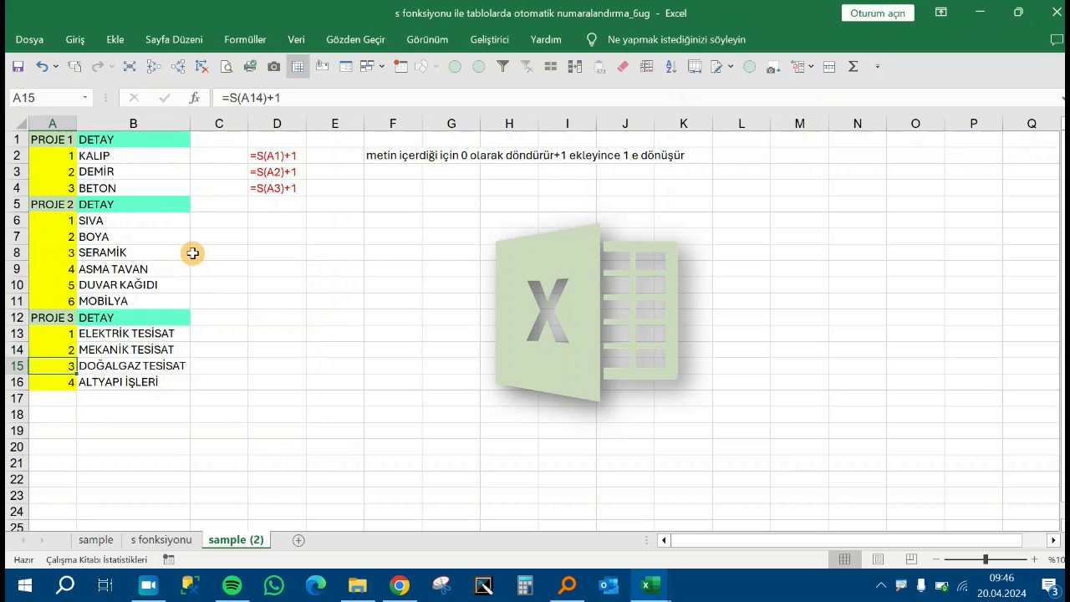
key("Down")
key("Up")
key("Up")
key("Up")
key("Up")
key("Up")
key("Up")
key("Up")
Clear the column A numbers in A2:A4, A6:A11 and A13:A16
key("Down")
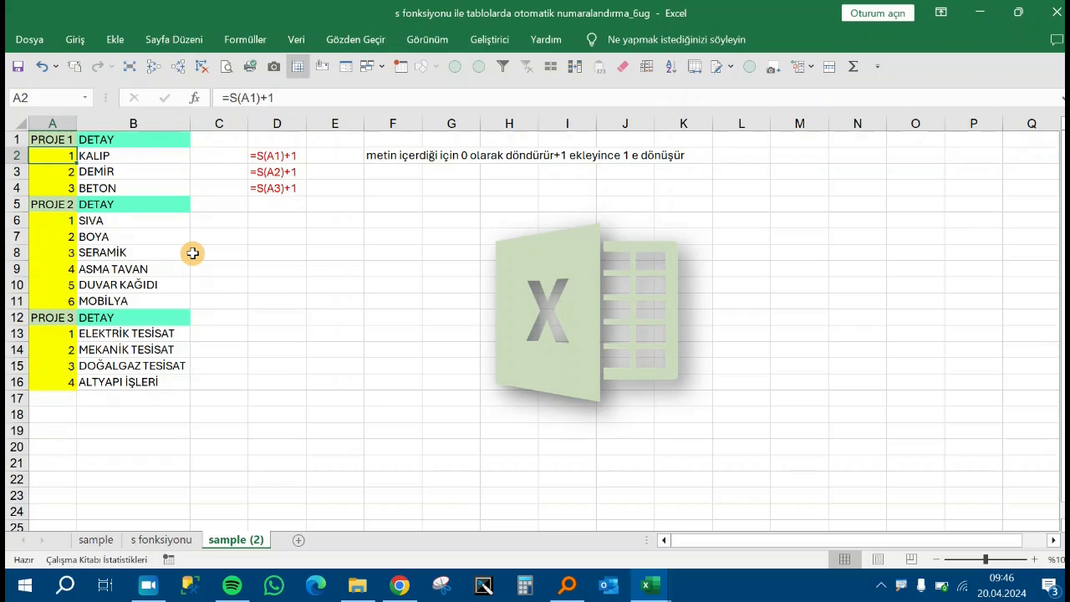
key("shift+Down")
key("shift+Down")
key("Delete")
key("Down")
key("Down")
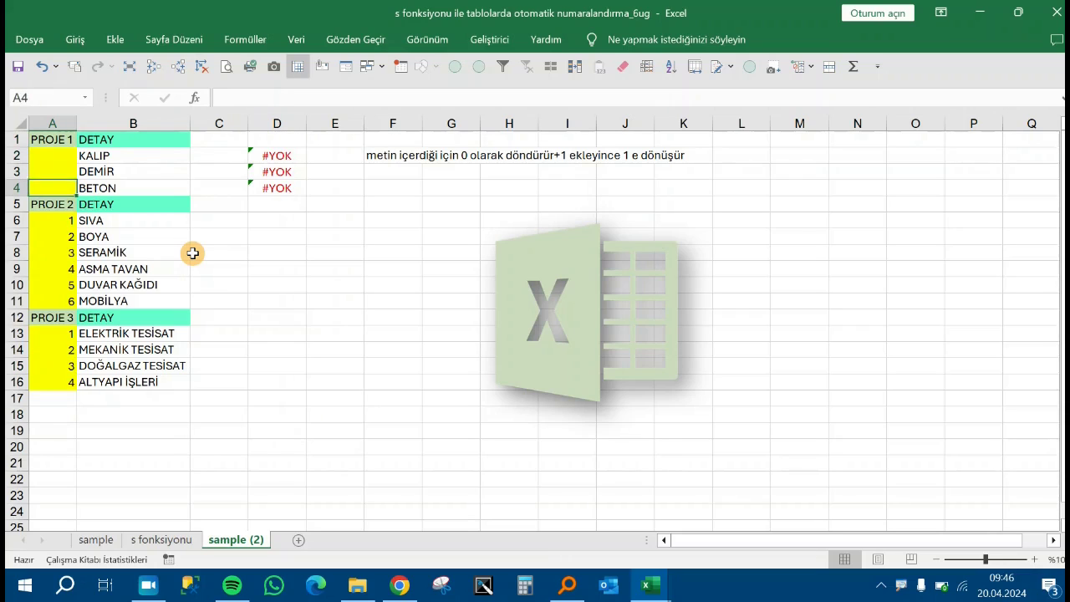
key("Down")
key("Down")
key("shift+Down")
key("shift+Down")
key("shift+Down")
key("shift+Down")
key("shift+Down")
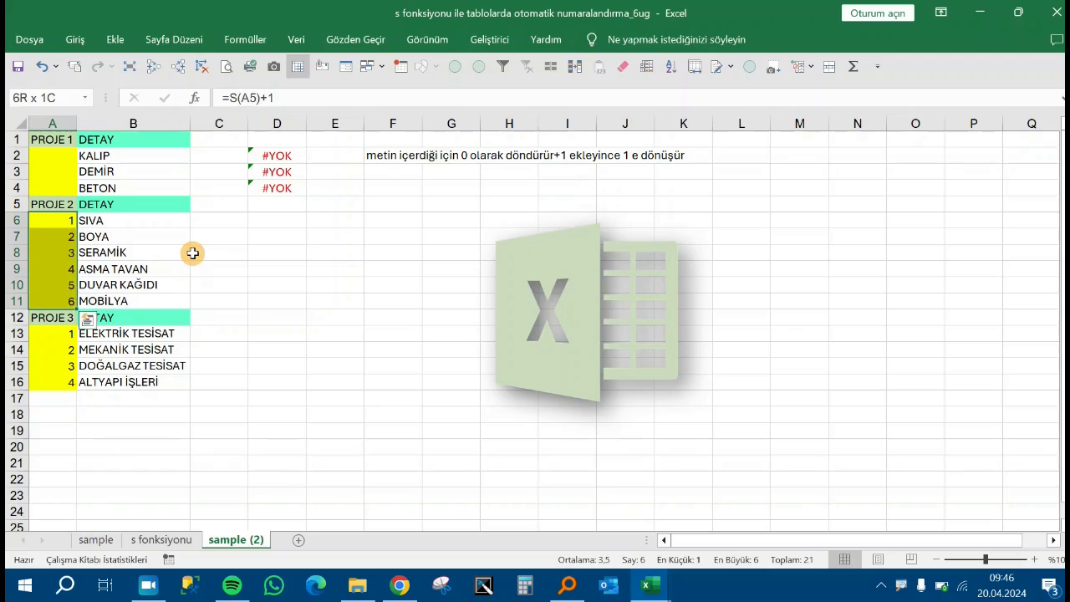
key("Delete")
key("Down")
key("Down")
key("Down")
key("Down")
key("Down")
key("Down")
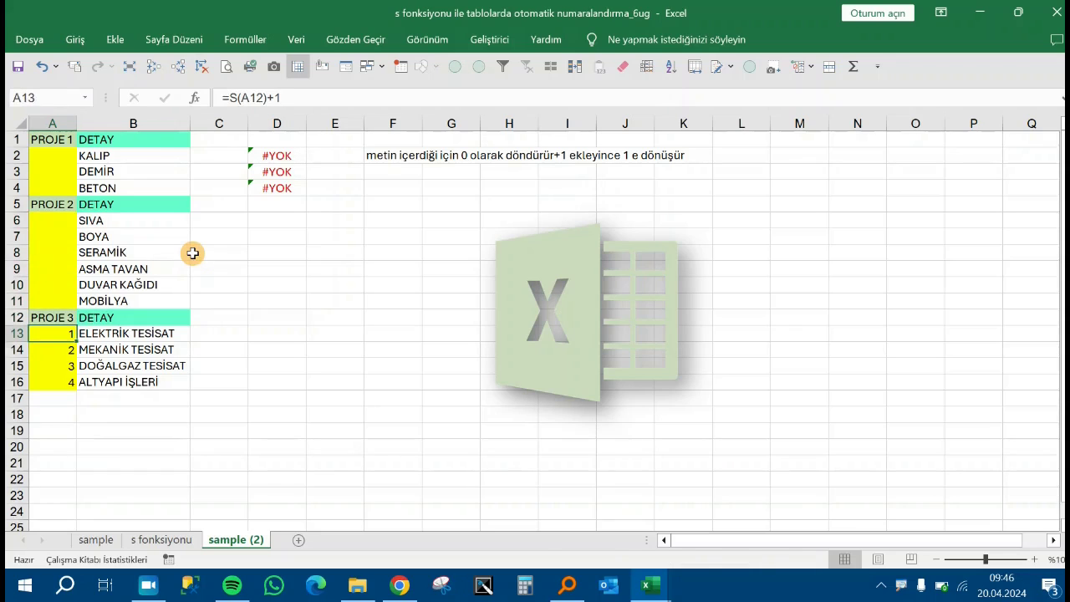
key("shift+Down")
key("shift+Down")
key("shift+Down")
key("Delete")
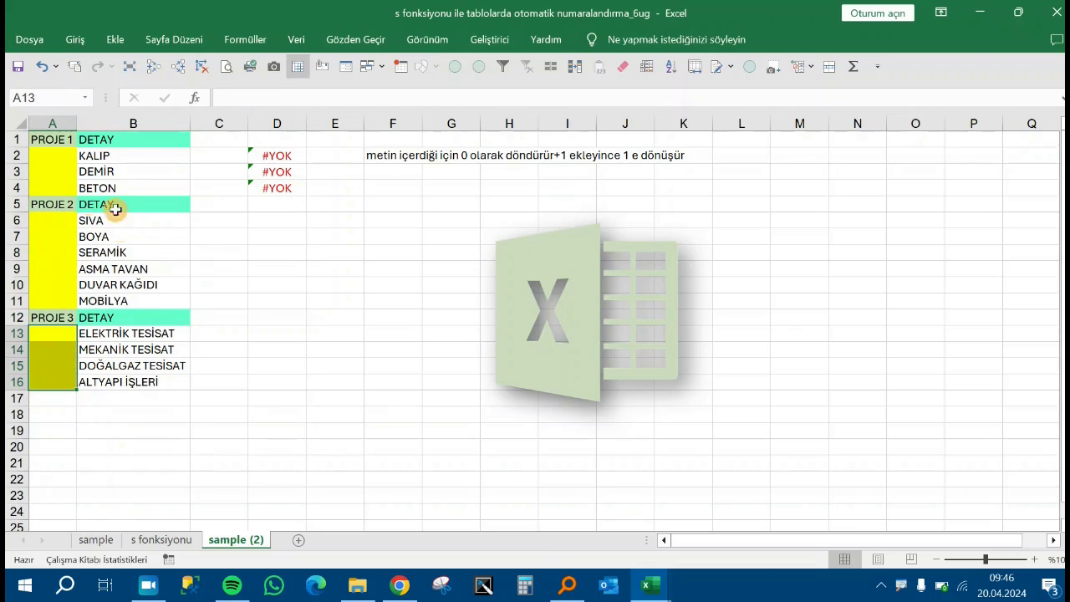
left_click(113, 206)
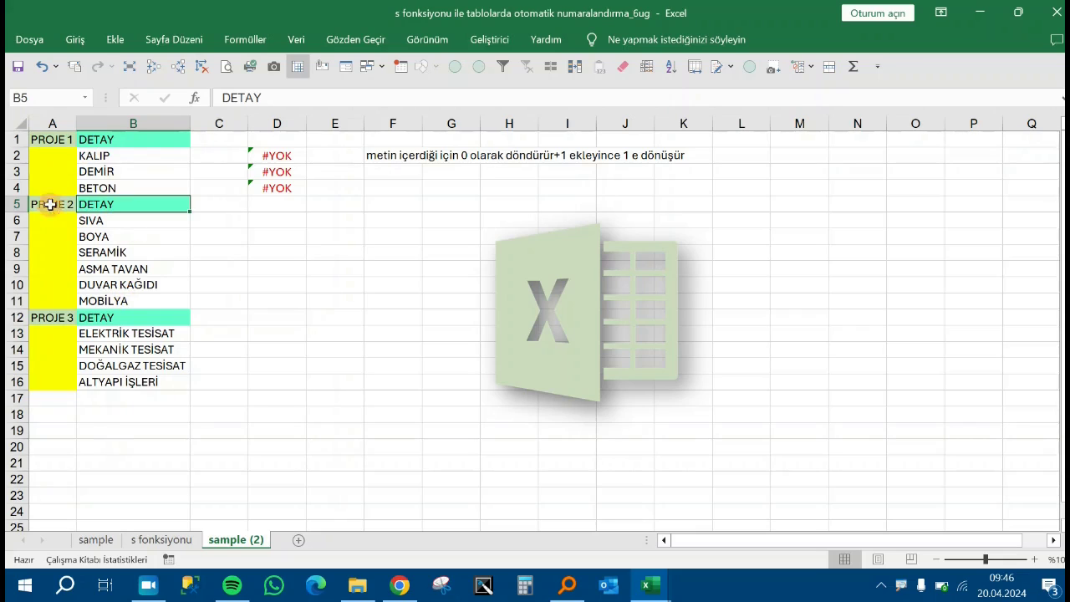
left_click(50, 155)
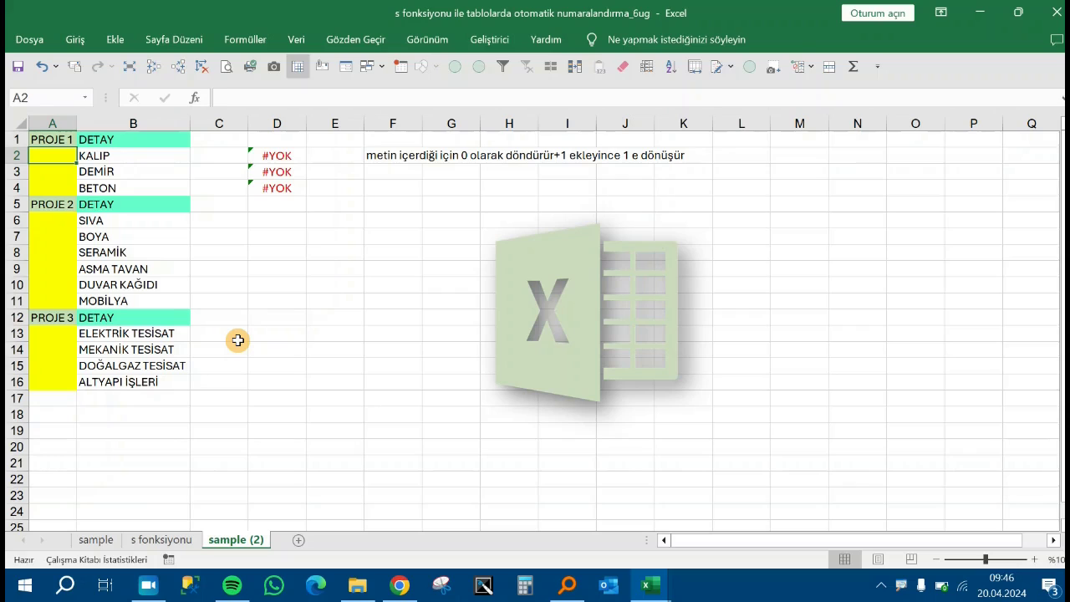
Type 1, 2, 3 into A2:A4 under PROJE 1
type("1")
key("Return")
type("2")
key("Return")
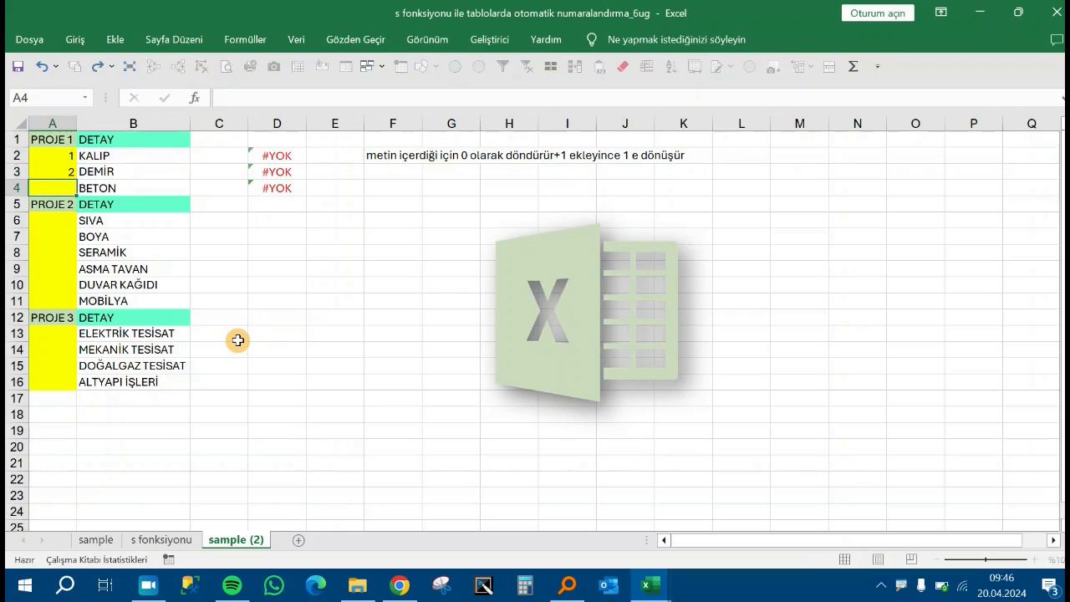
type("3")
key("Return")
Type 1, 2, 3 into A6:A8 under PROJE 2 and select them
key("Return")
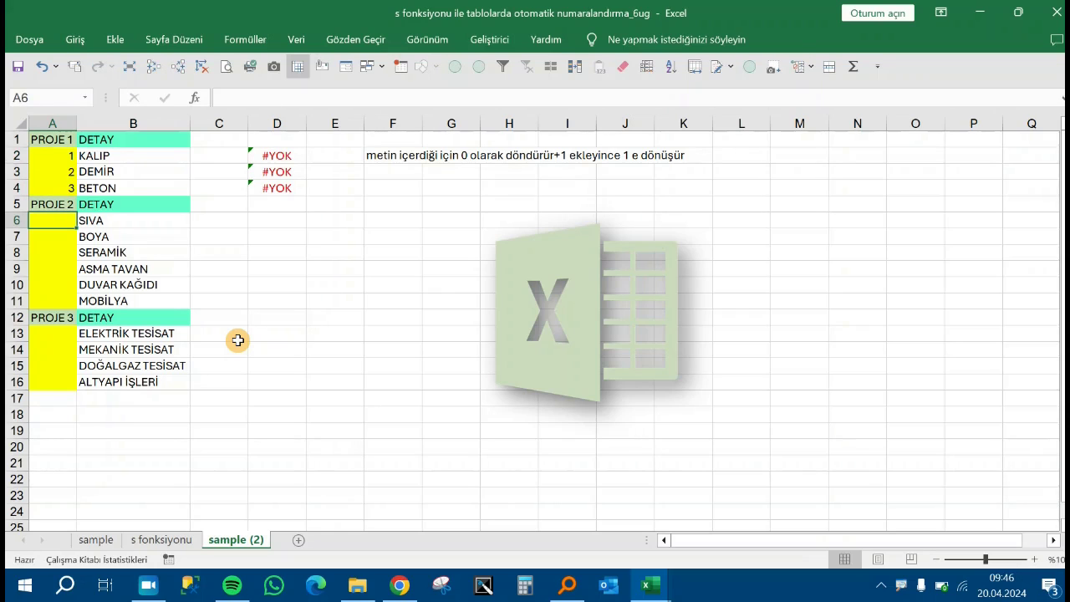
type("1")
key("Return")
type("2")
key("Return")
type("3")
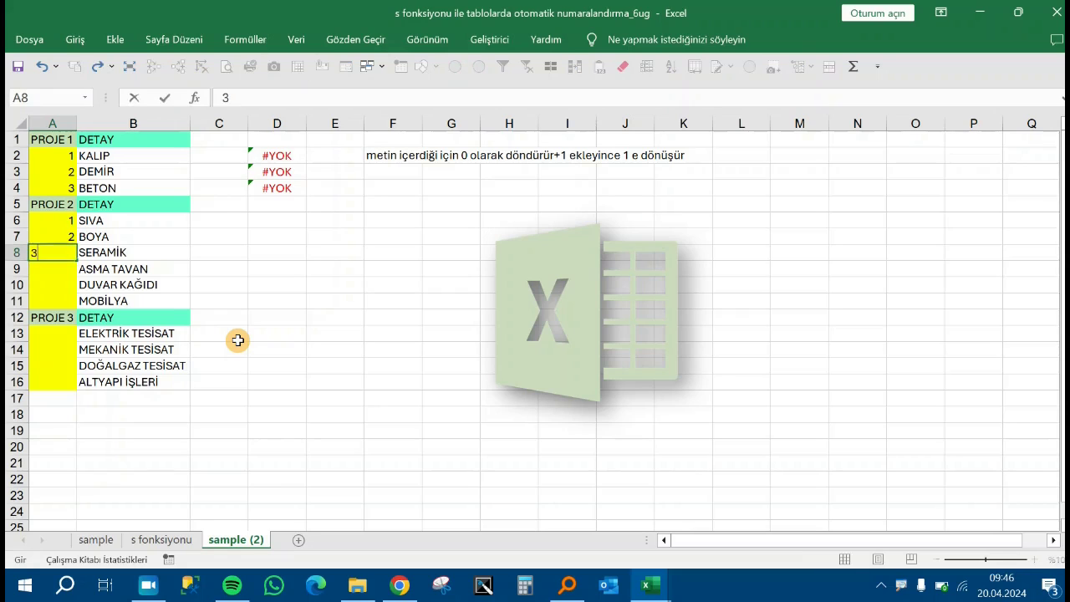
key("Return")
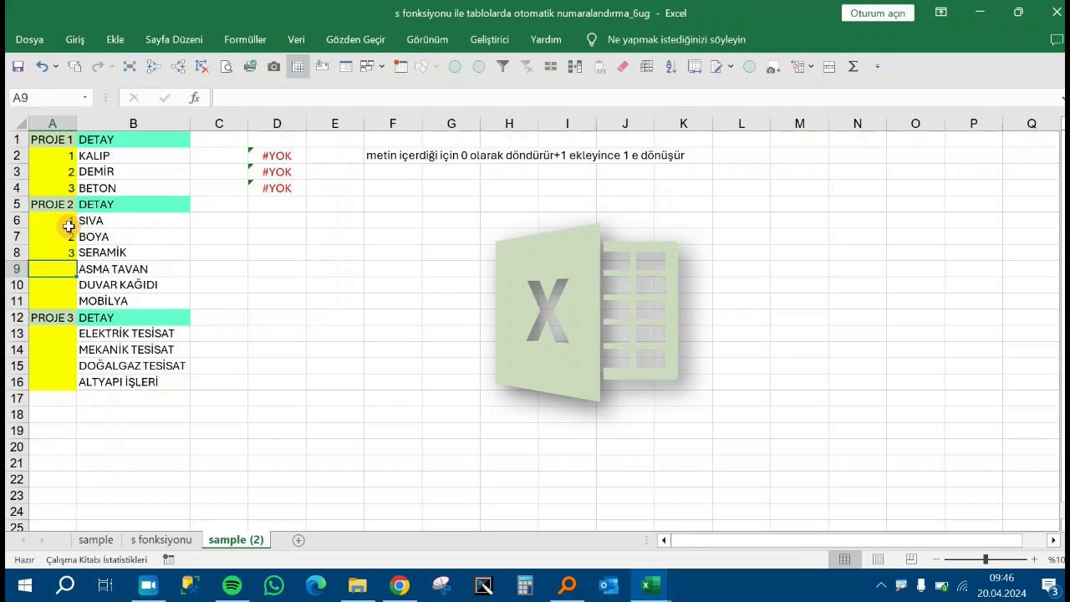
left_click_drag(69, 225, 69, 253)
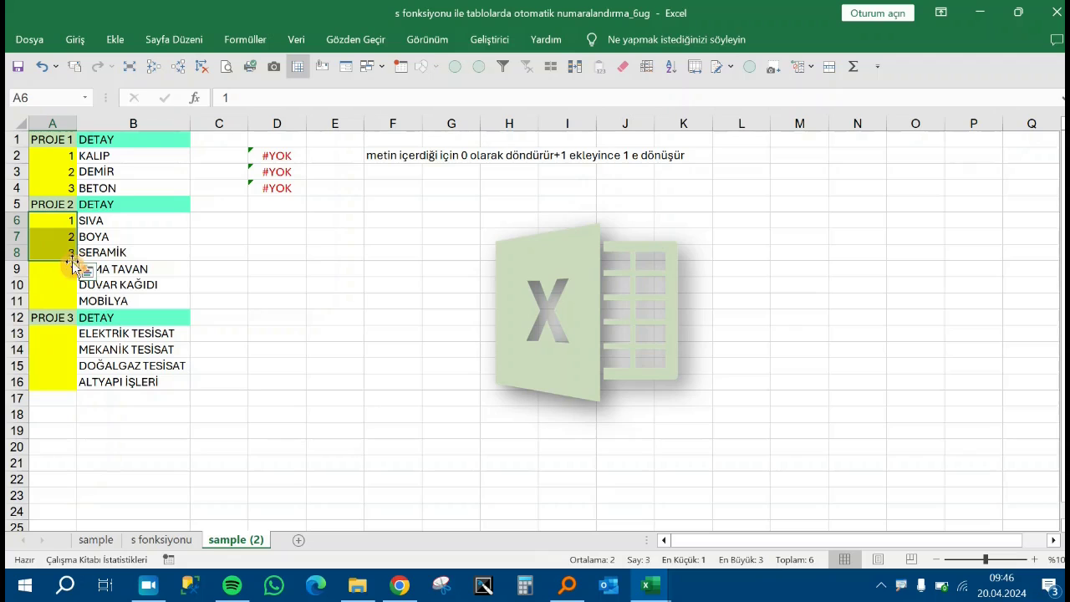
Extend the series to A11, then clear A2:A4 and A6:A11 again
left_click_drag(76, 262, 76, 306)
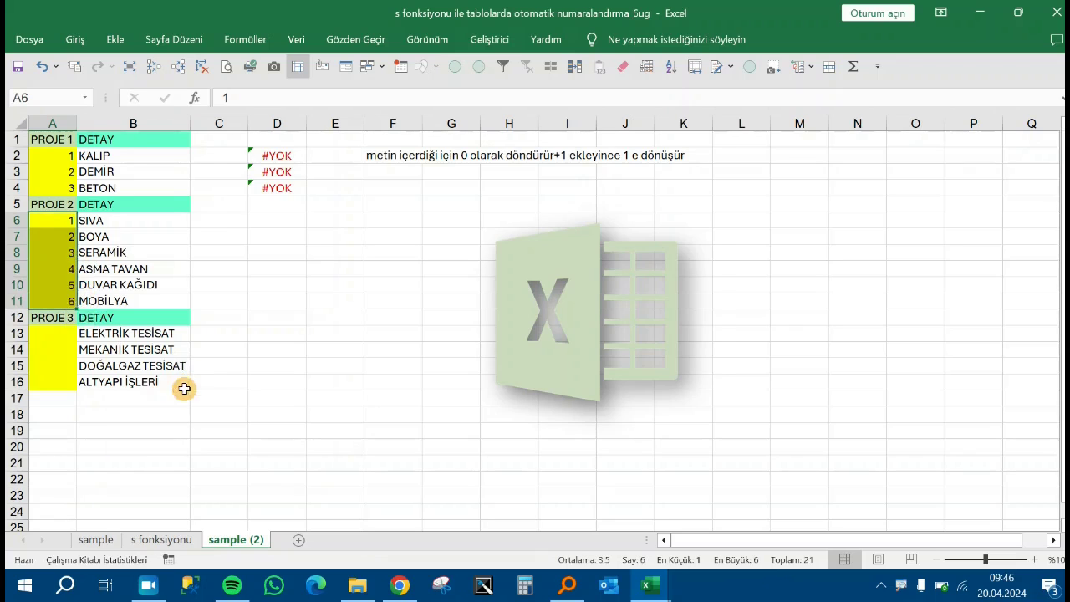
scroll(260, 412, "down", 13)
scroll(259, 412, "up", 13)
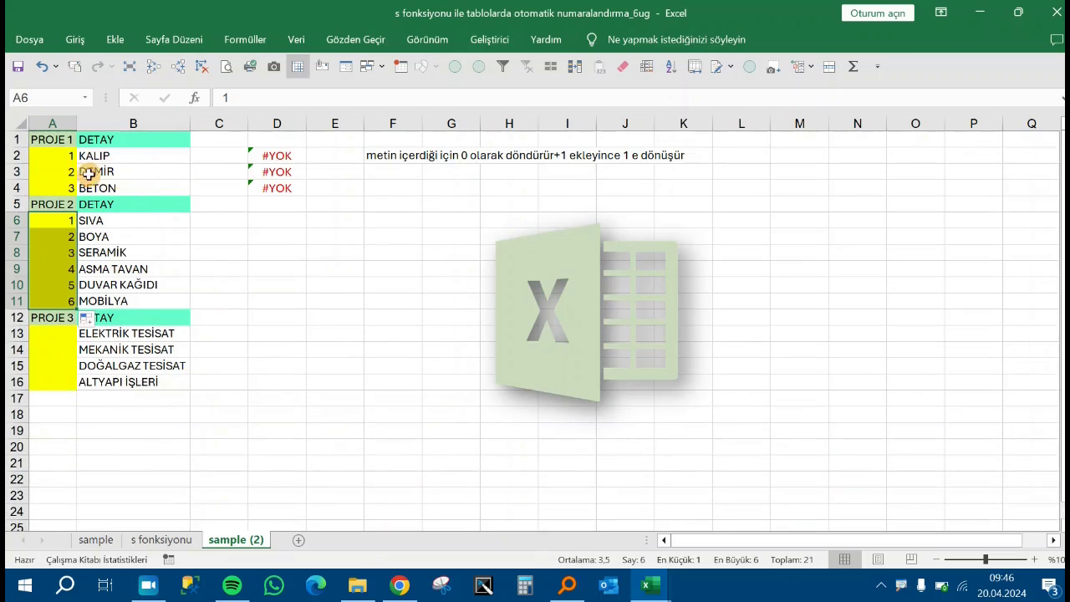
left_click_drag(60, 157, 60, 189)
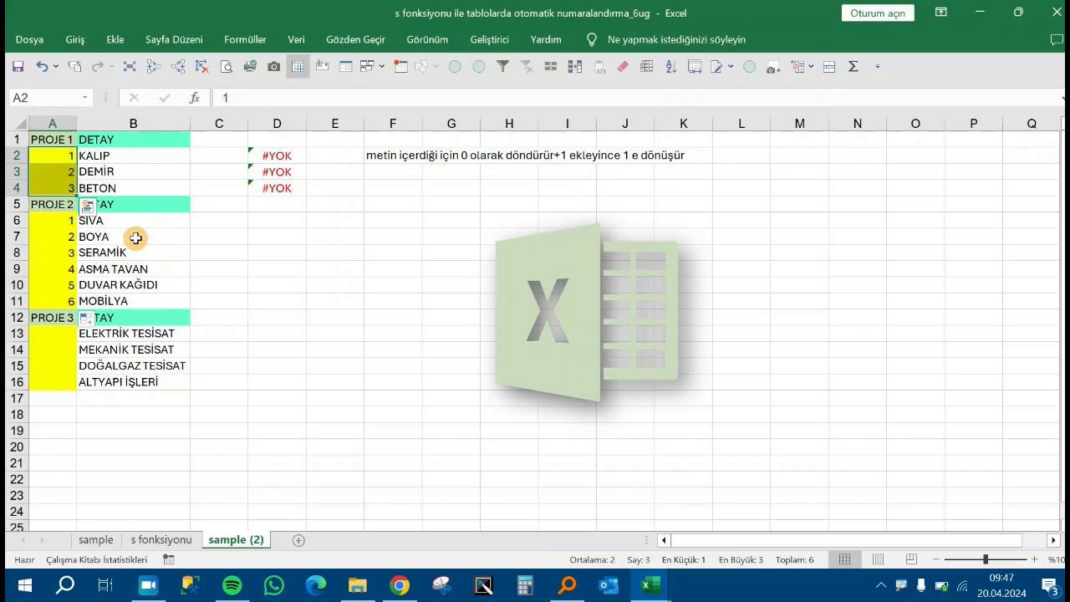
key("Delete")
left_click_drag(66, 222, 67, 295)
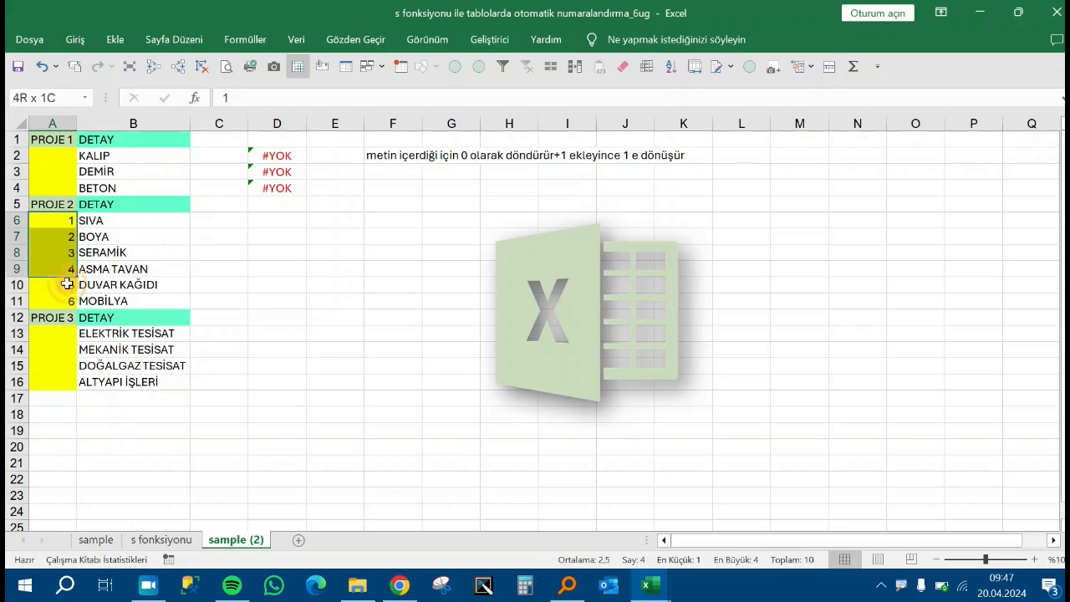
key("Delete")
left_click(327, 271)
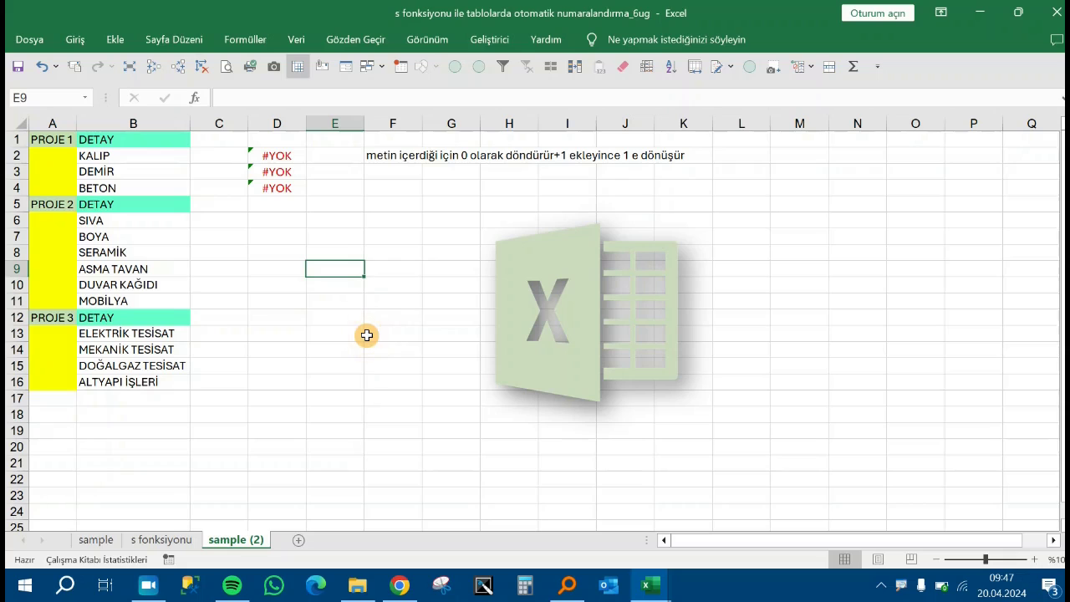
Select A1:A16 across all three tables and open Go To with Ctrl+G
left_click(280, 156)
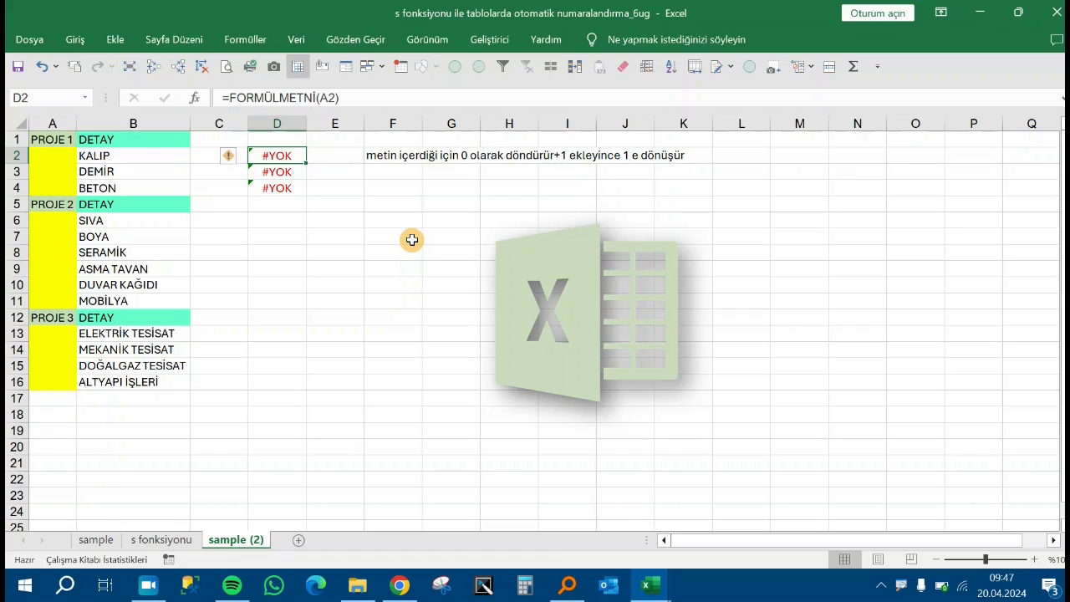
mouse_move(63, 140)
left_mouse_down()
mouse_move(59, 393)
mouse_move(61, 383)
left_mouse_up()
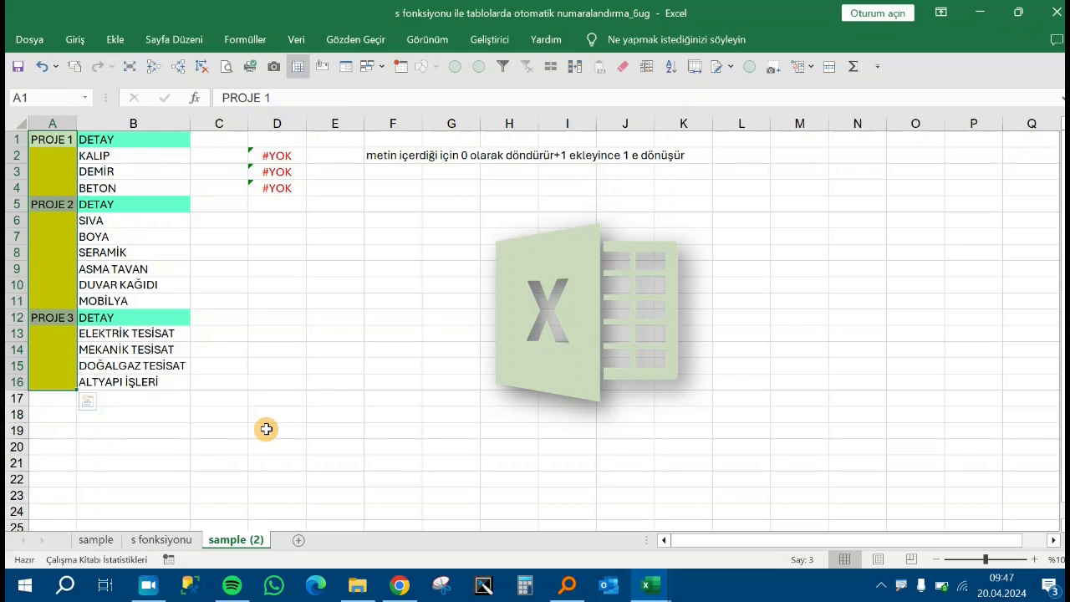
key("ctrl+g")
Use Go To Special with Boşluklar to select only the blank cells in A1:A16
left_click(430, 448)
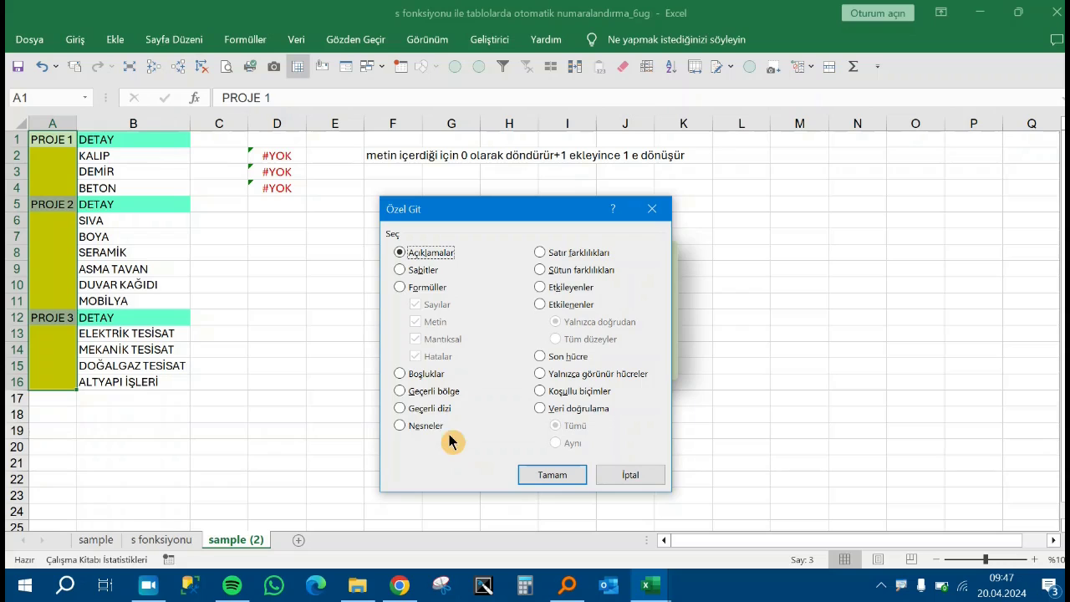
left_click(400, 374)
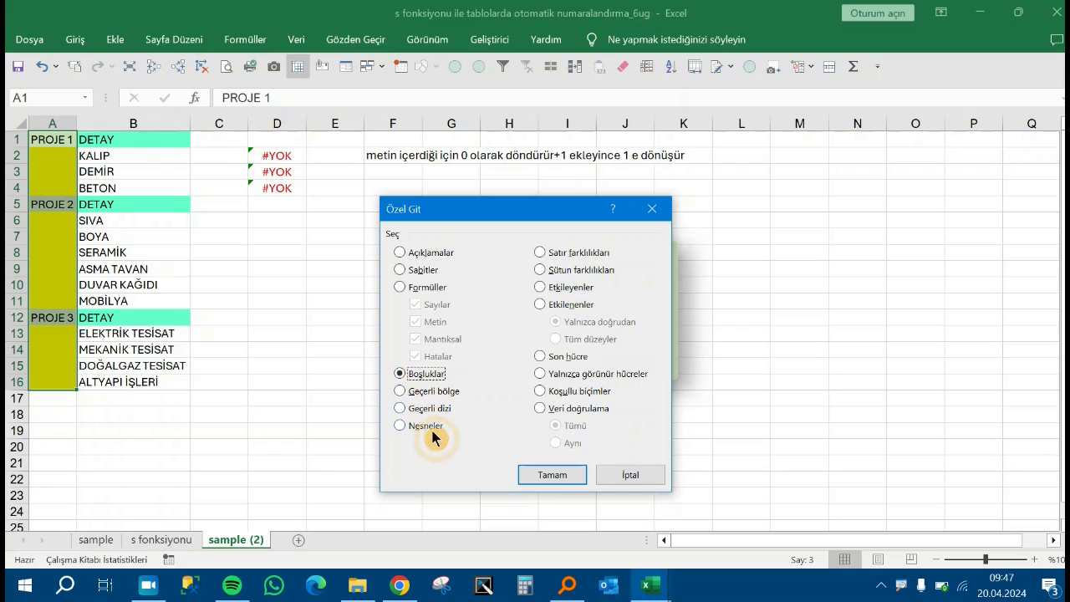
left_click(554, 478)
type("=S(")
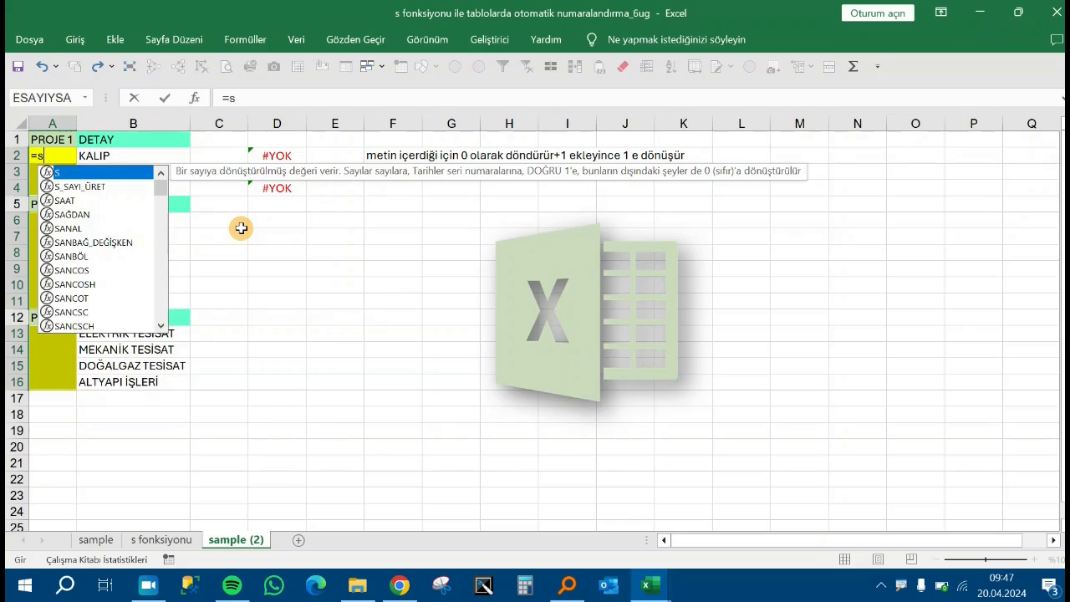
left_click(61, 138)
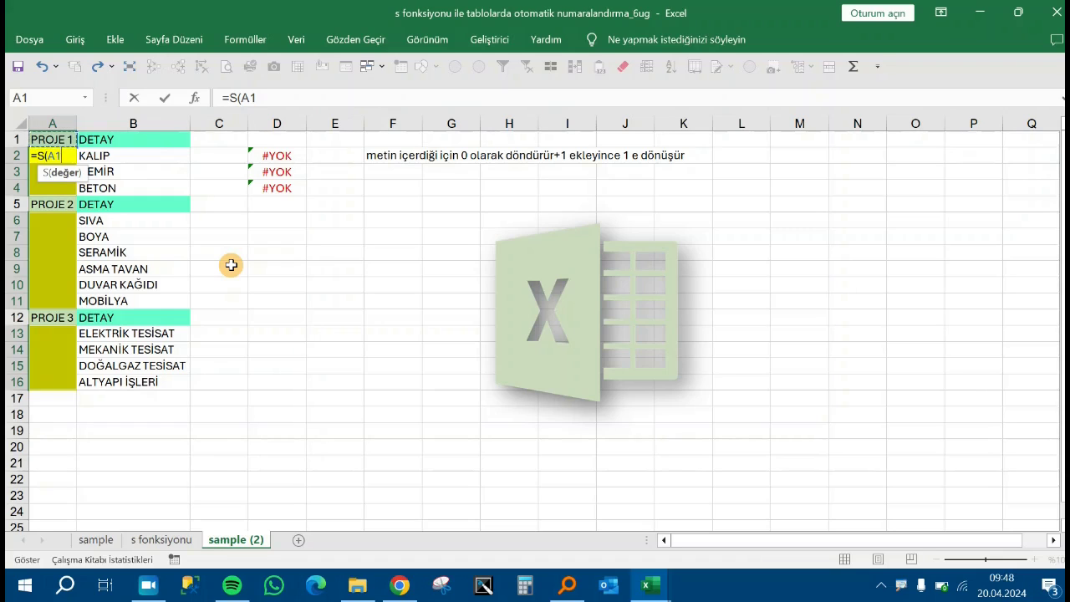
type("+1")
type(")")
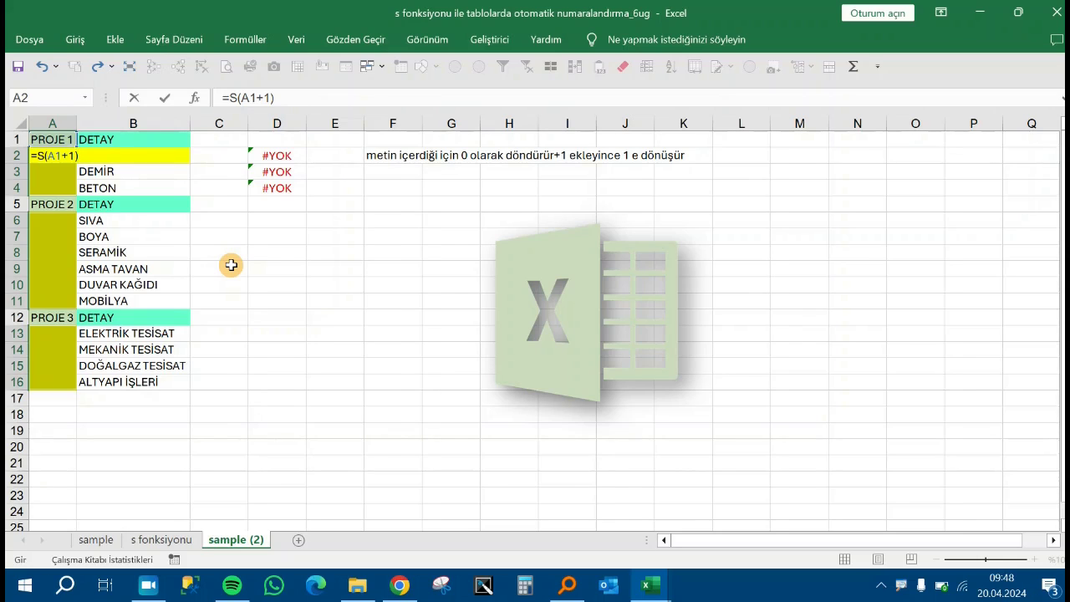
key("ctrl+Return")
key("ctrl+z")
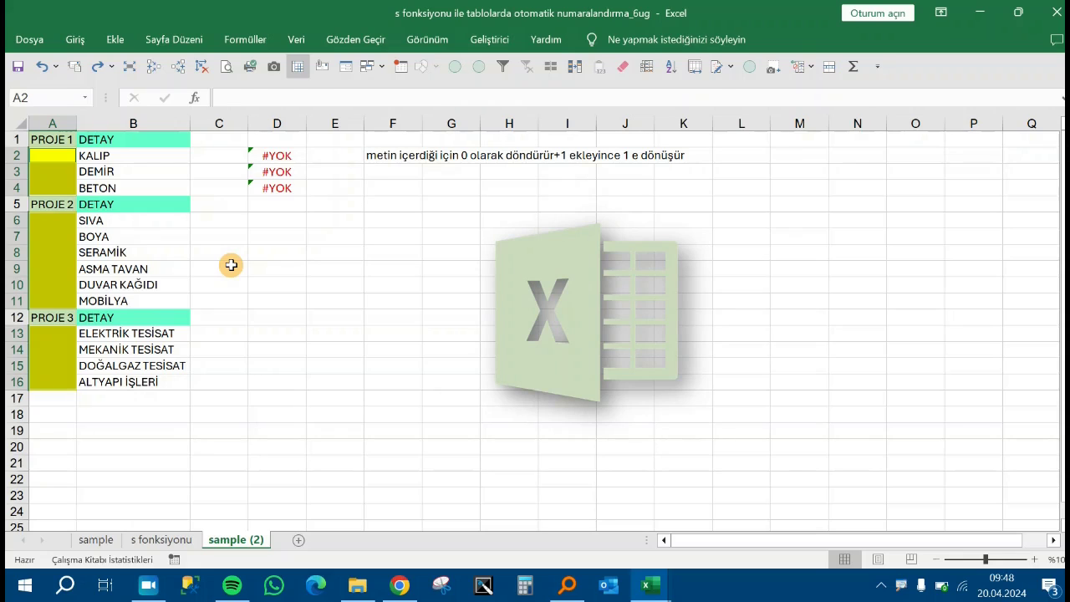
type("=S(")
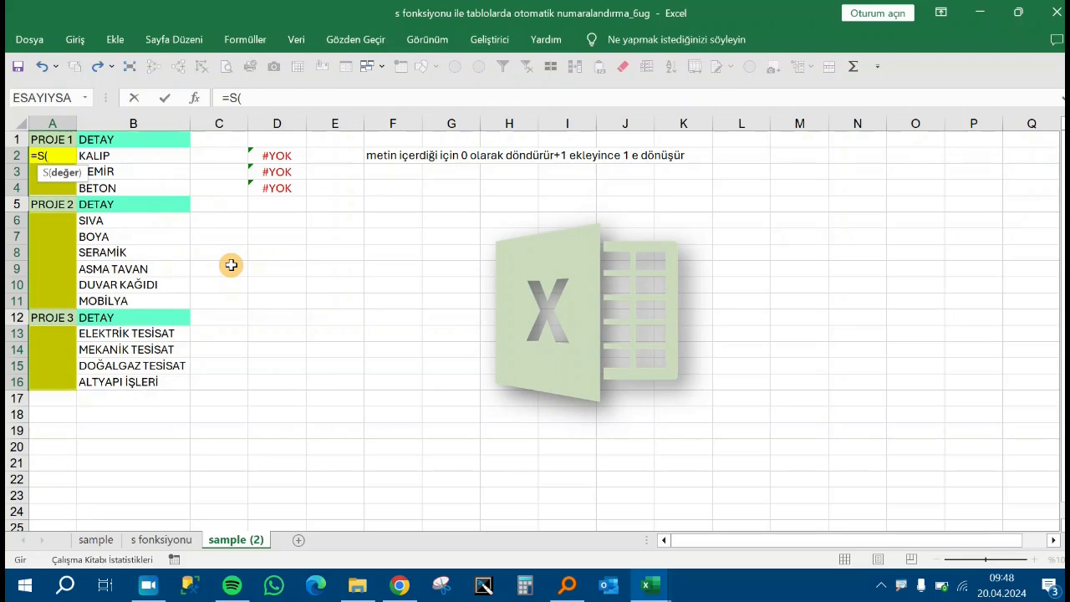
key("Up")
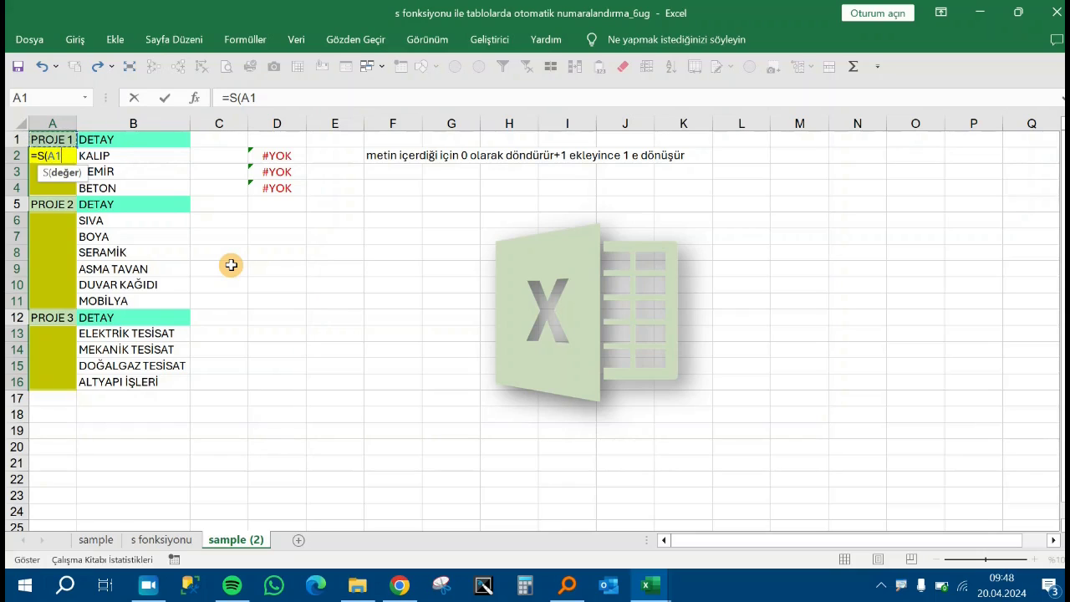
type(")")
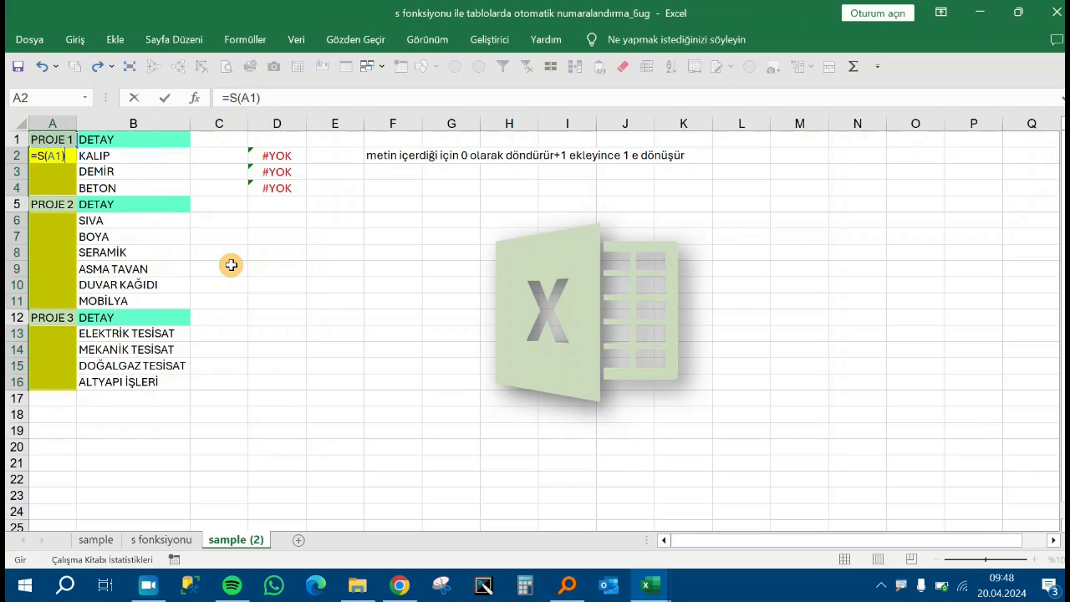
type("+1")
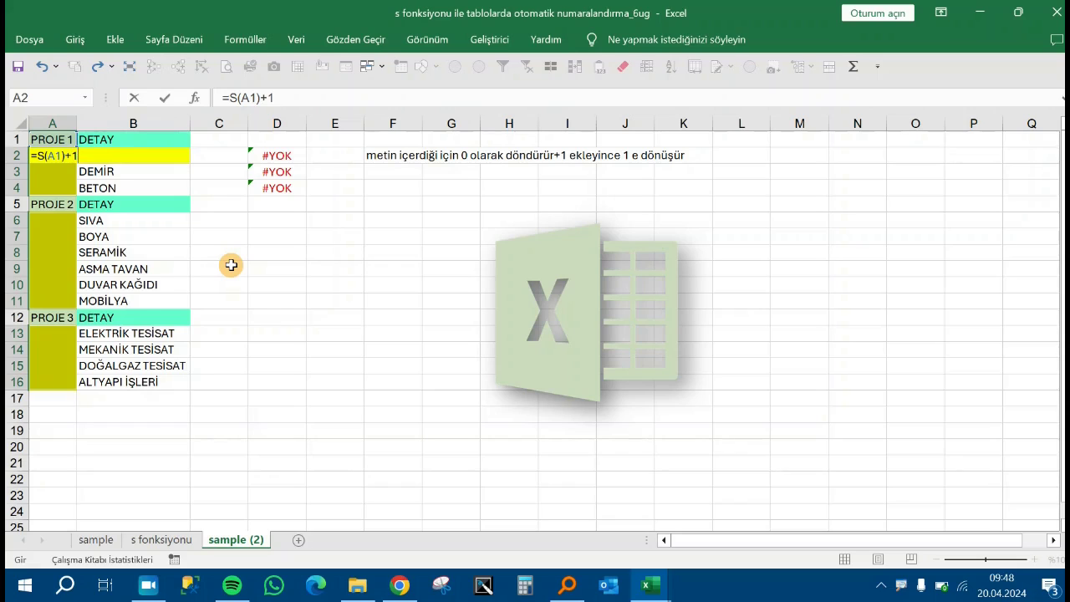
key("ctrl+Return")
key("ctrl+z")
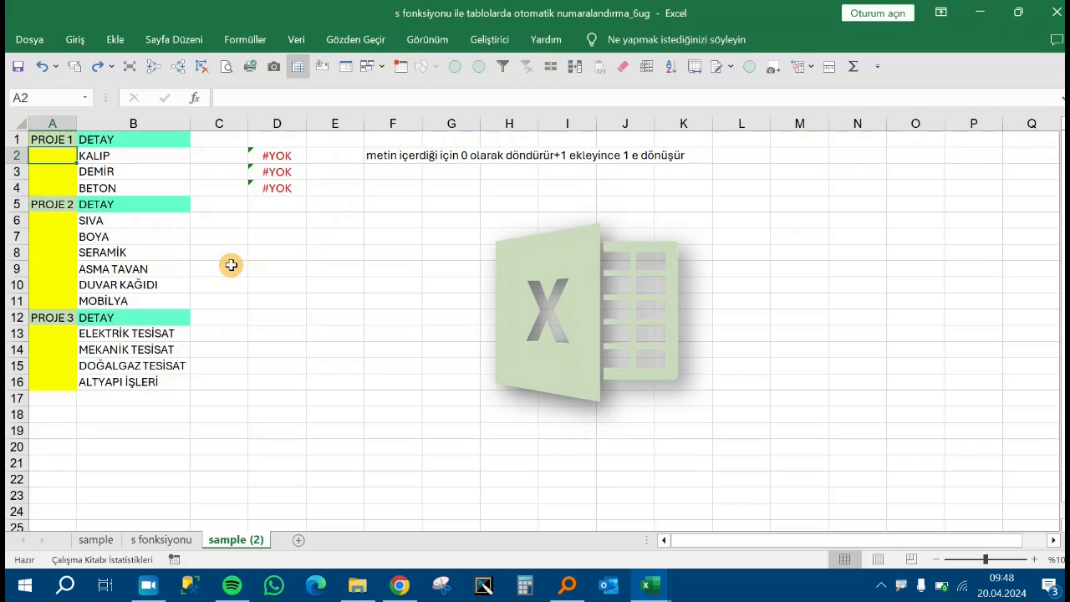
type("=s")
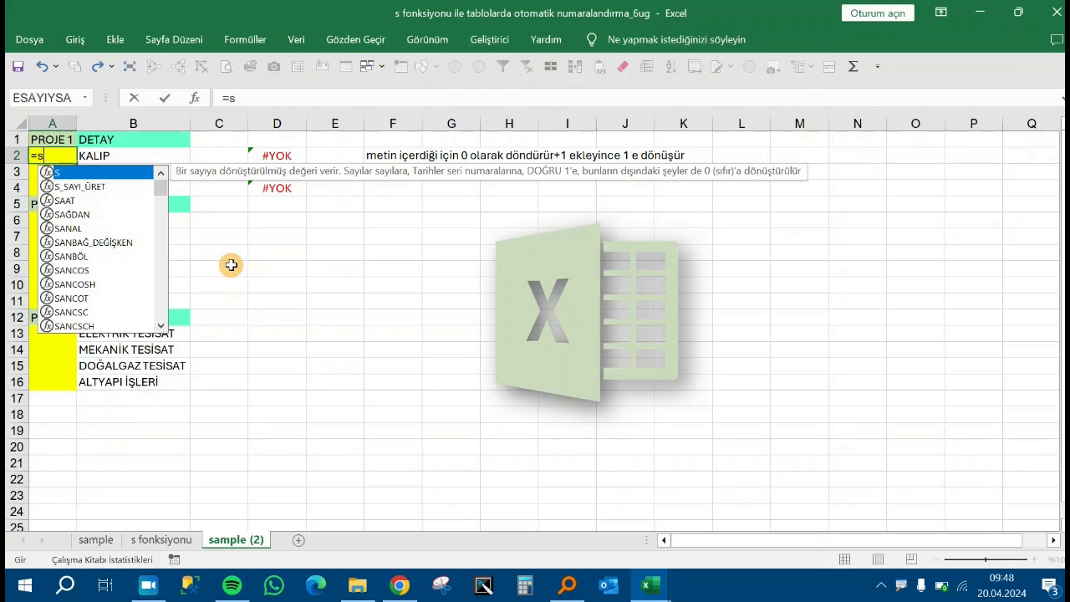
key("Tab")
key("Up")
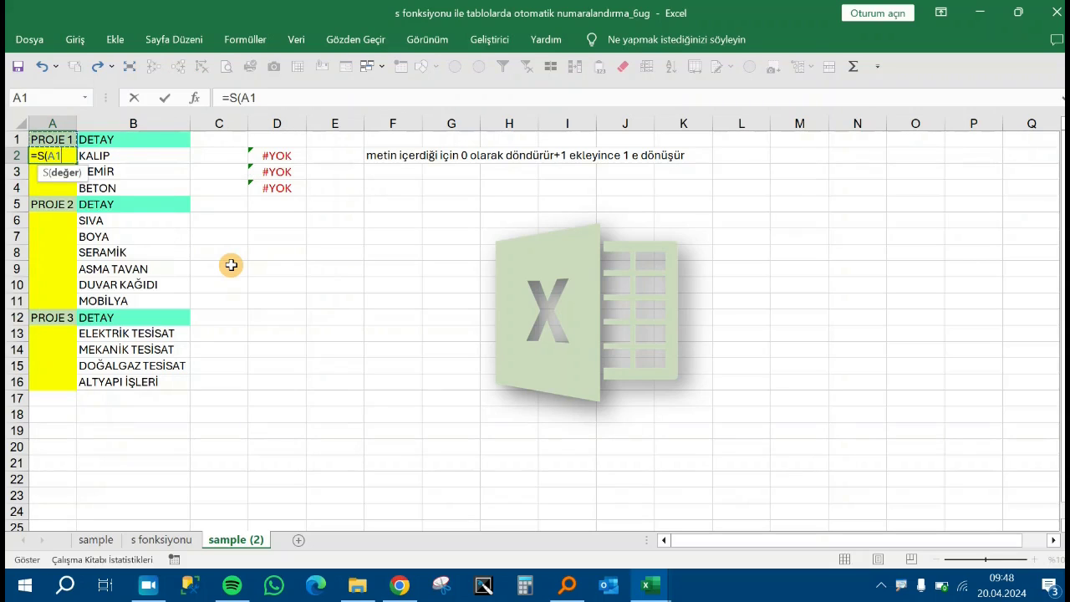
type(")")
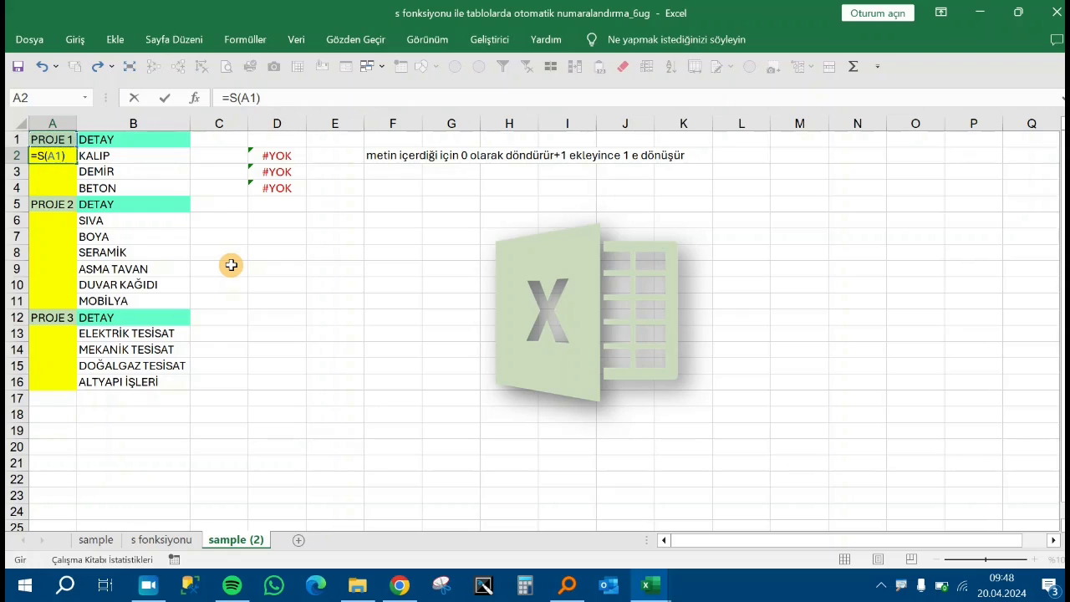
type("+1")
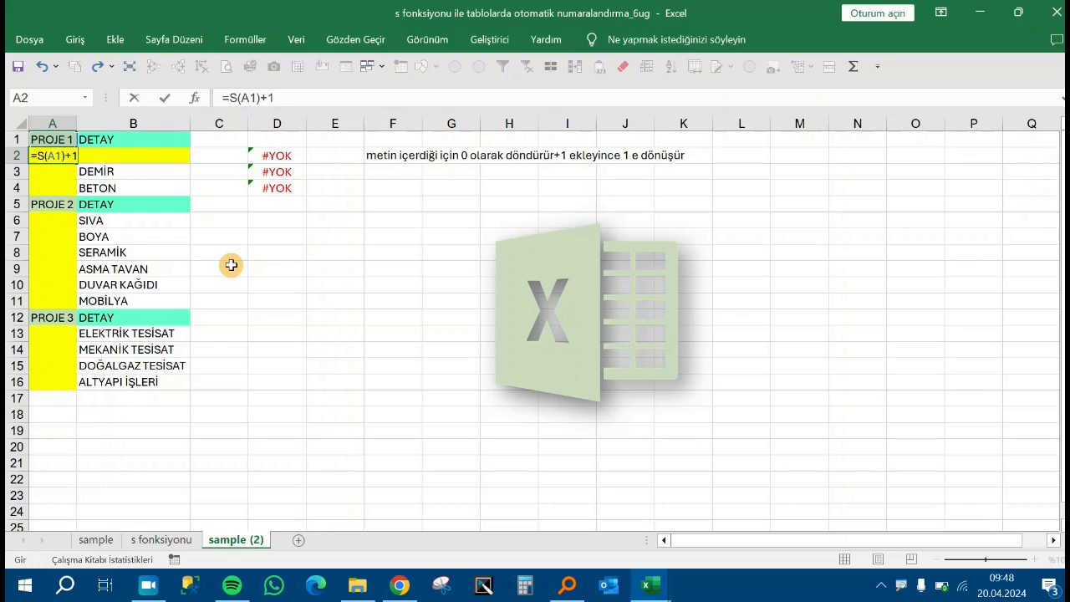
key("Return")
key("Down")
key("Down")
key("Down")
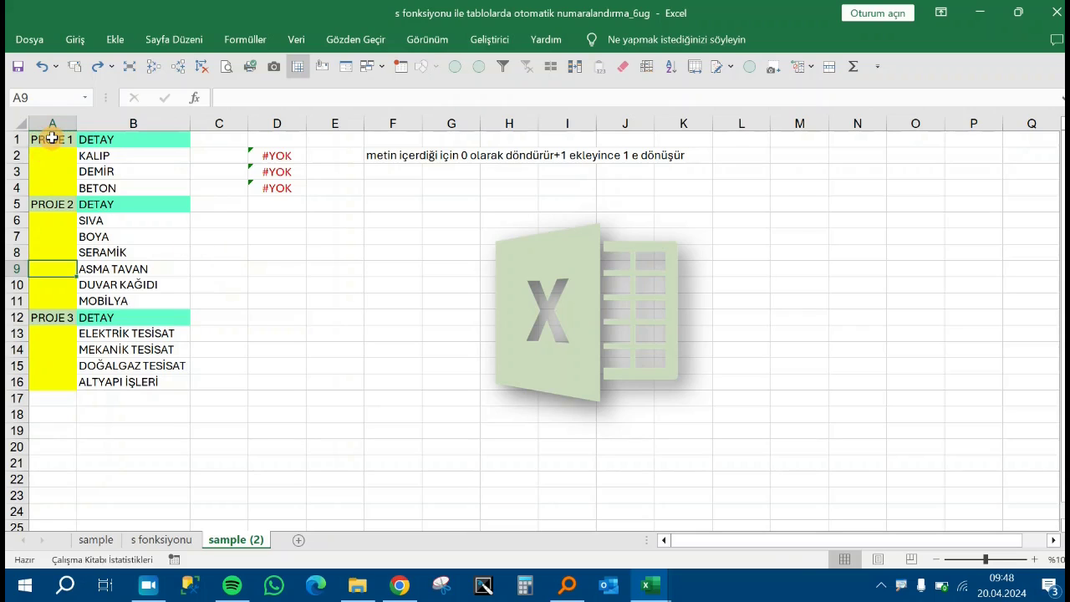
Select only the blank cells in A1:A16 via Go To Special > Boşluklar
left_click_drag(49, 139, 52, 381)
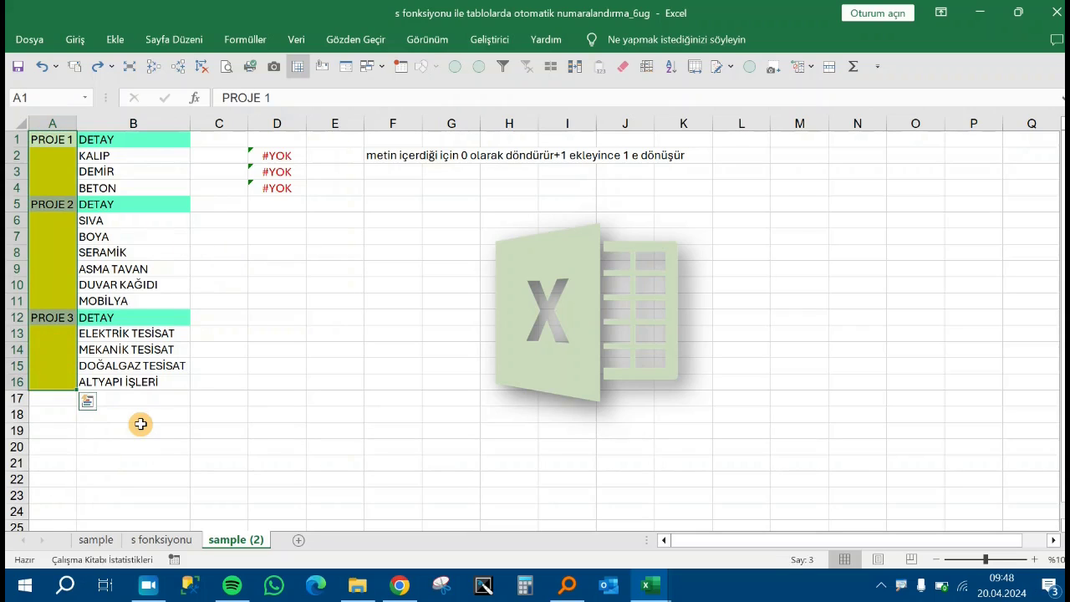
key("ctrl+g")
left_click(451, 443)
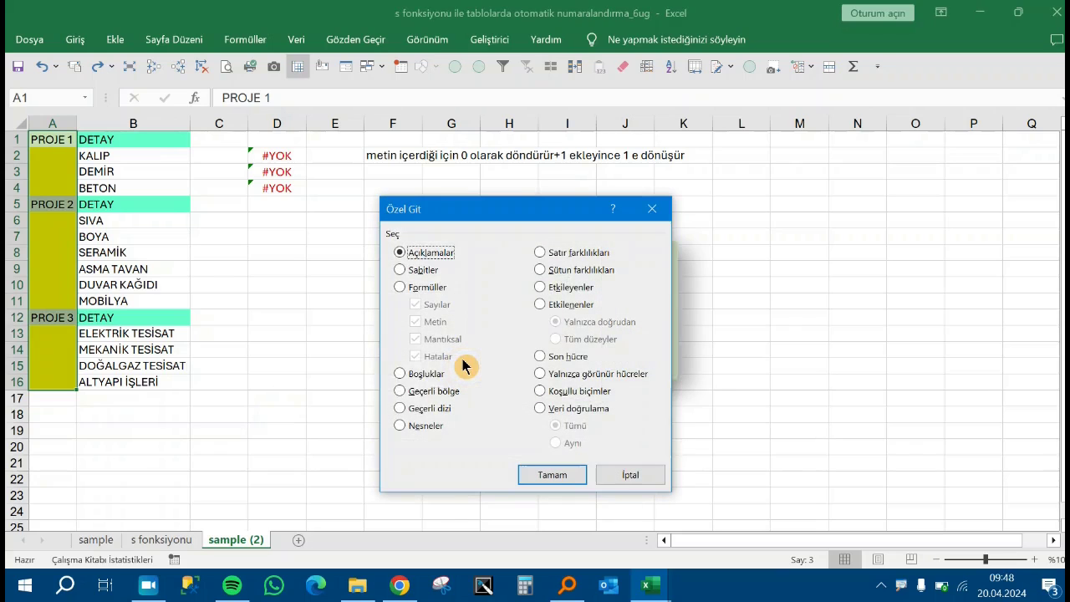
left_click(402, 374)
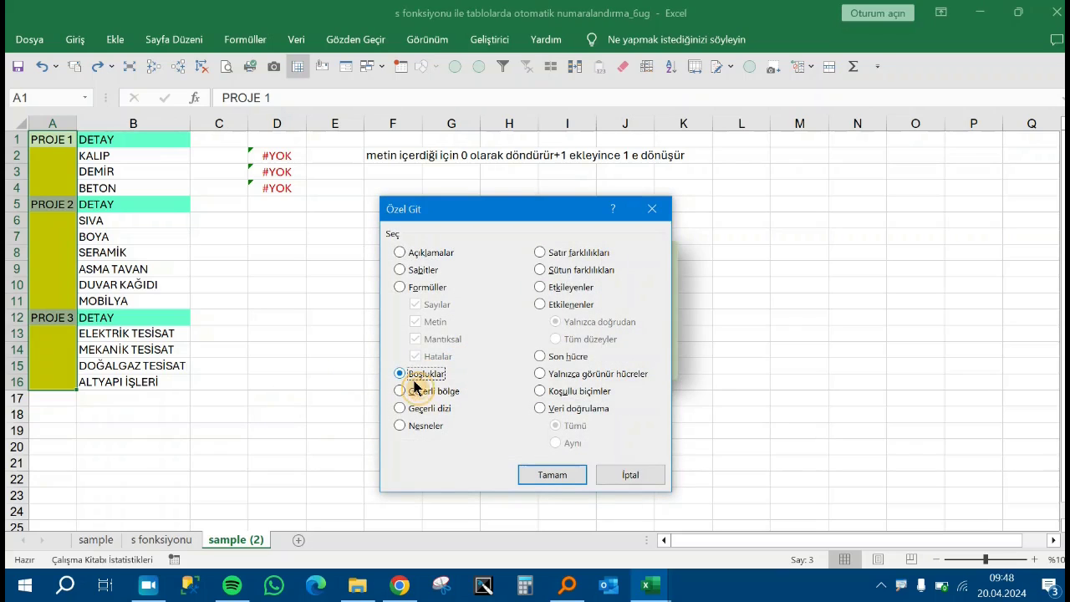
left_click(536, 476)
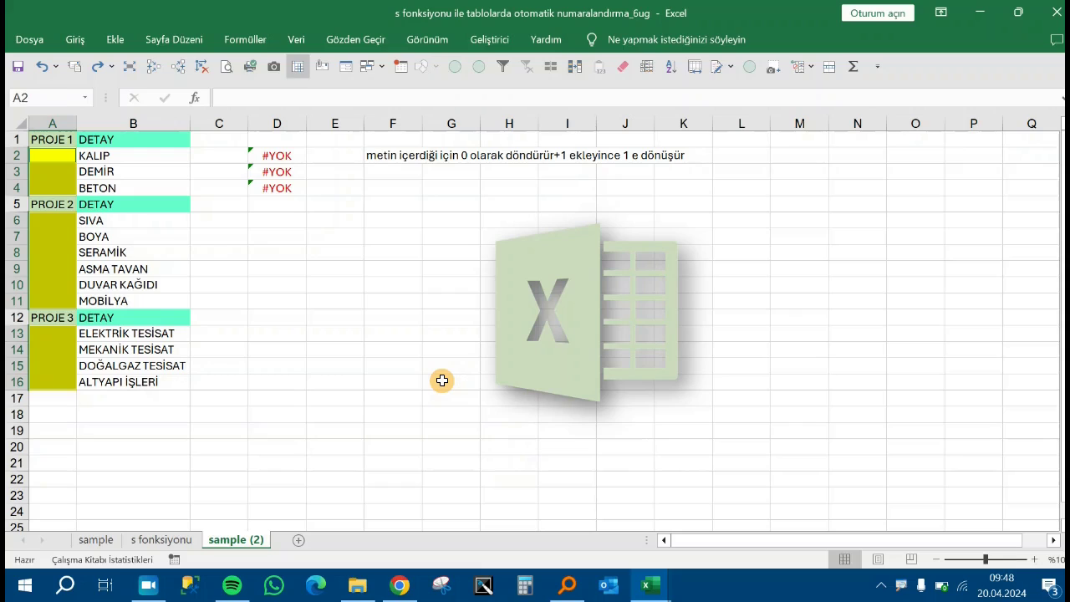
Fill all selected blanks with =S(A1)+1, numbering the projects 1–3, 1–6 and 1–4
type("=S")
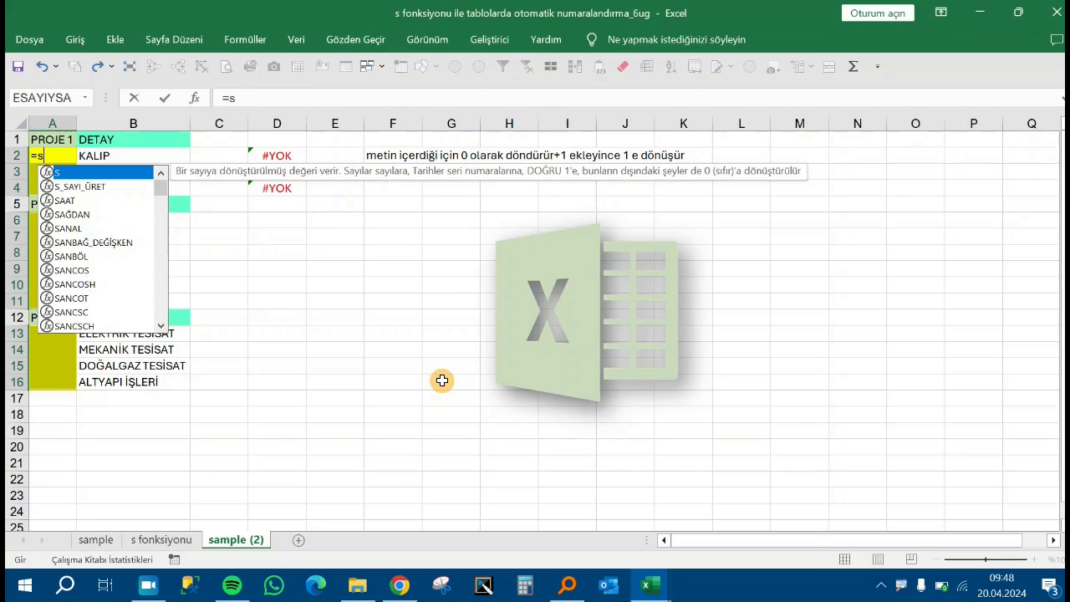
type("(")
left_click(60, 139)
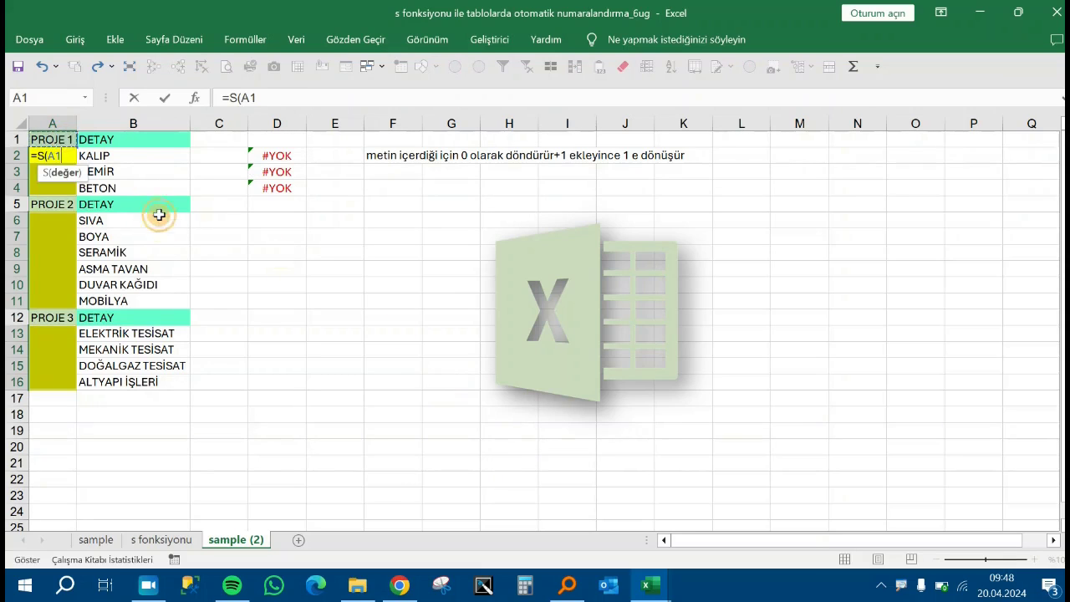
type(")")
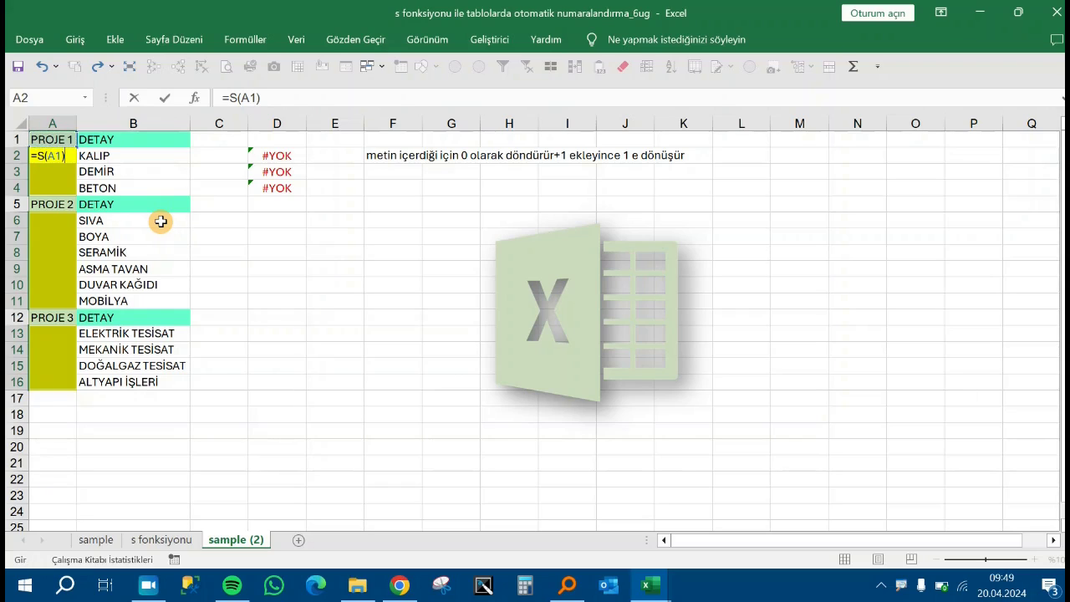
type("+1")
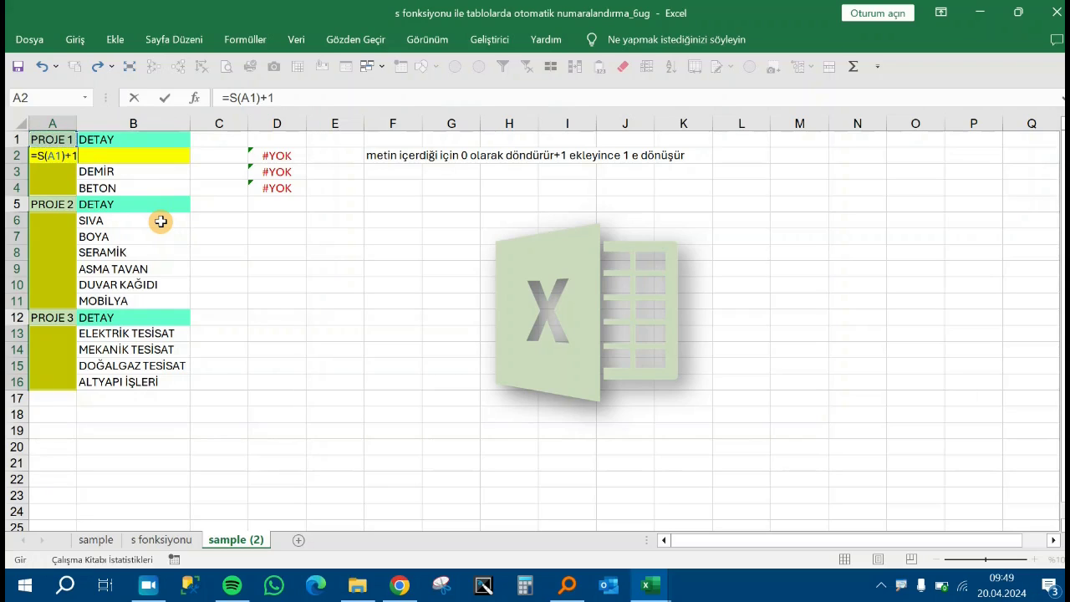
key("ctrl+Return")
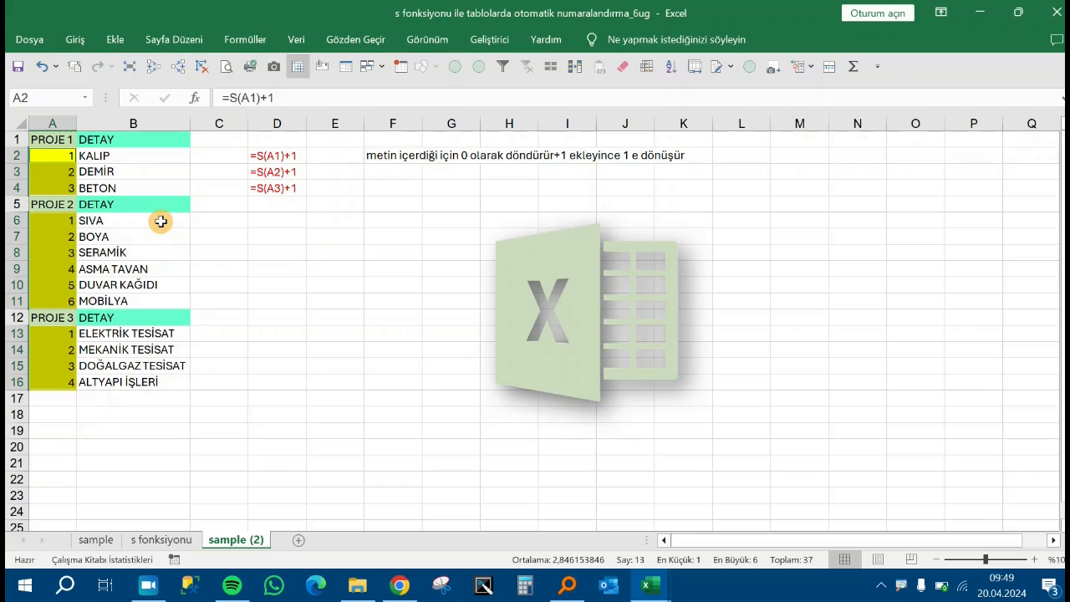
left_click(65, 172)
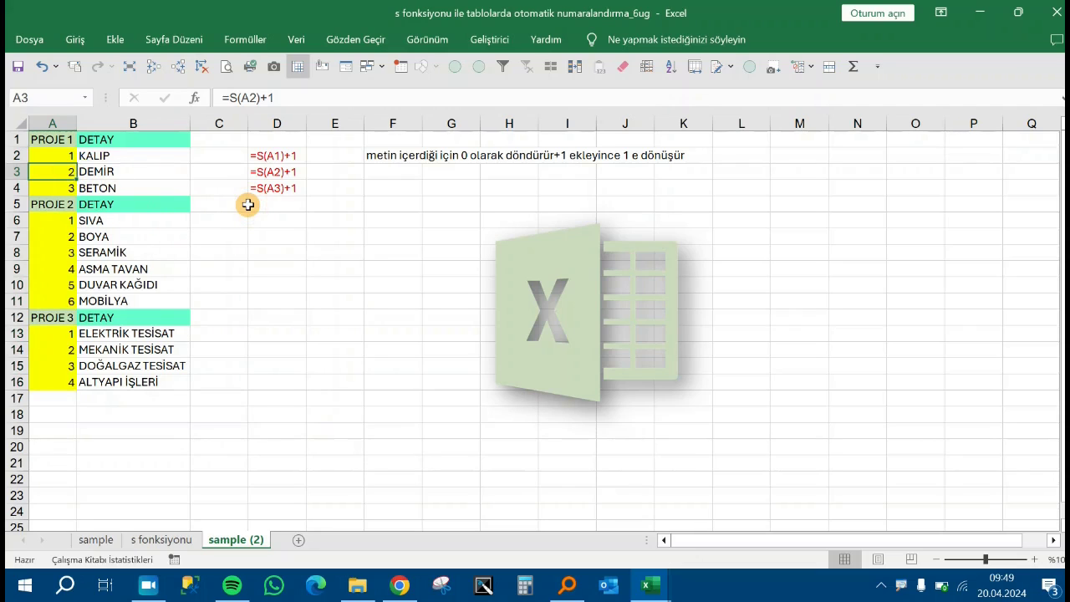
key("Down")
key("Up")
key("Down")
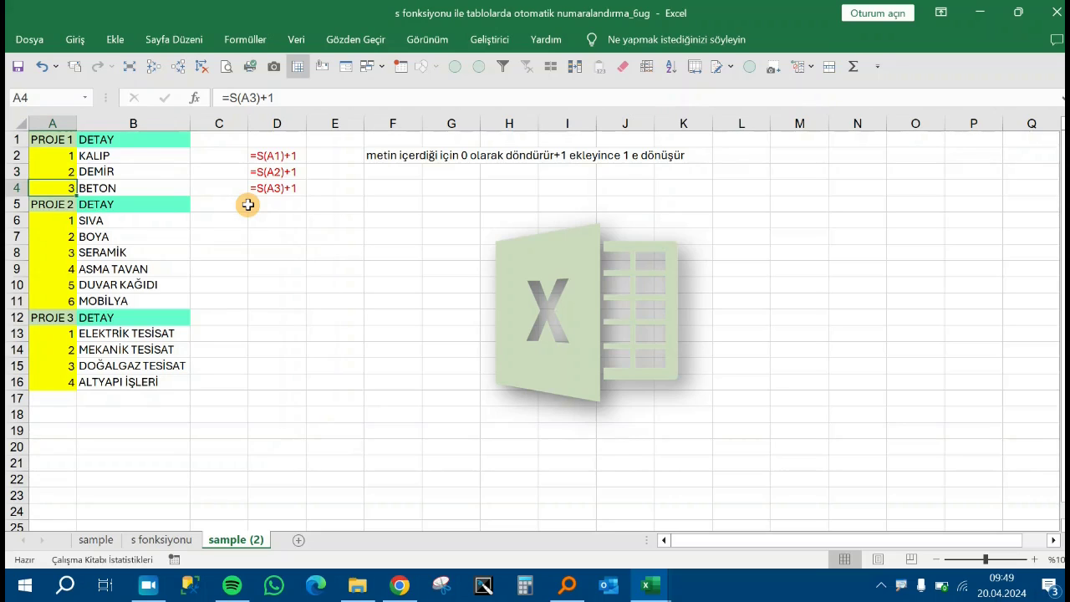
key("Up")
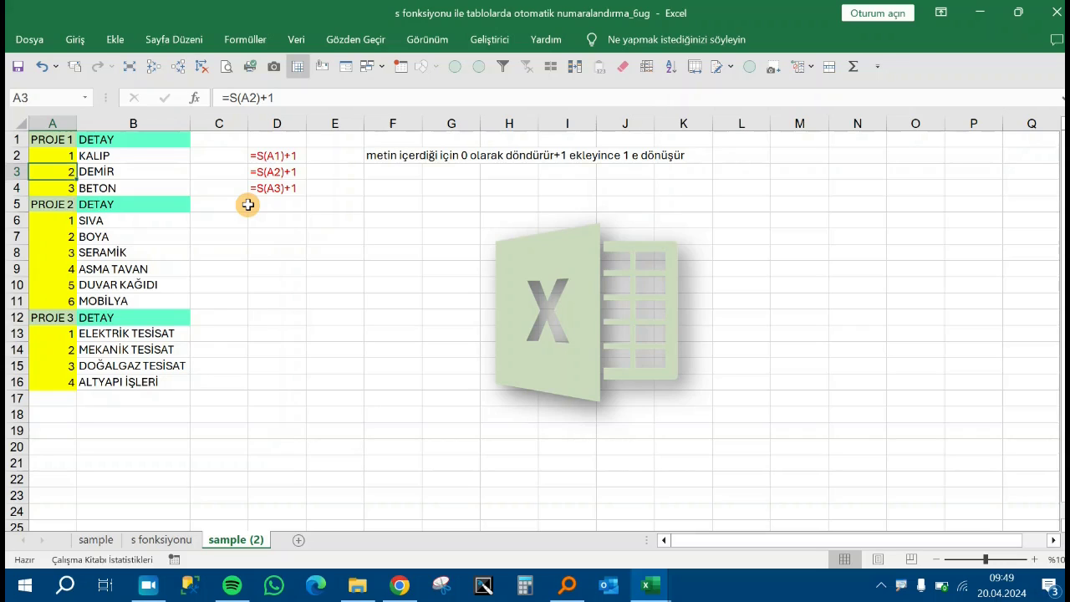
key("Down")
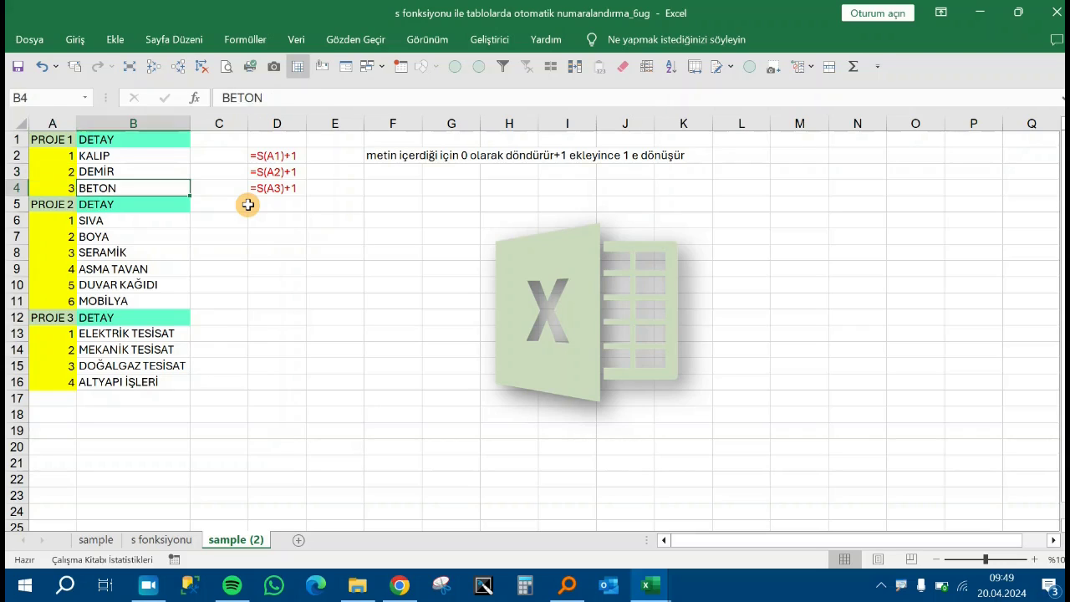
key("Down")
key("Down")
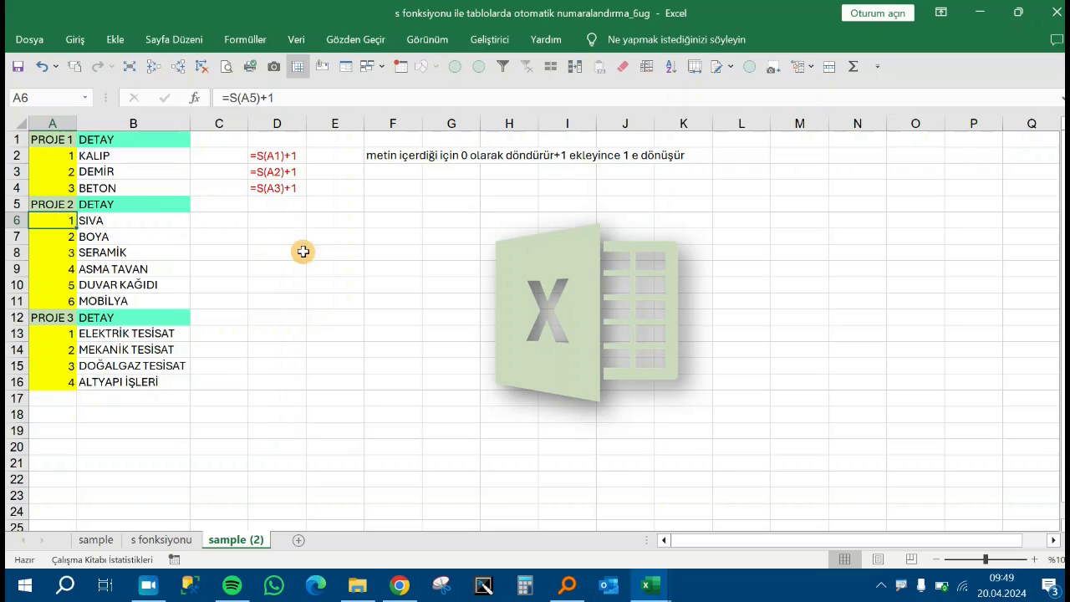
scroll(286, 292, "down", 1)
scroll(262, 298, "up", 1)
scroll(113, 340, "down", 2)
scroll(114, 340, "down", 3)
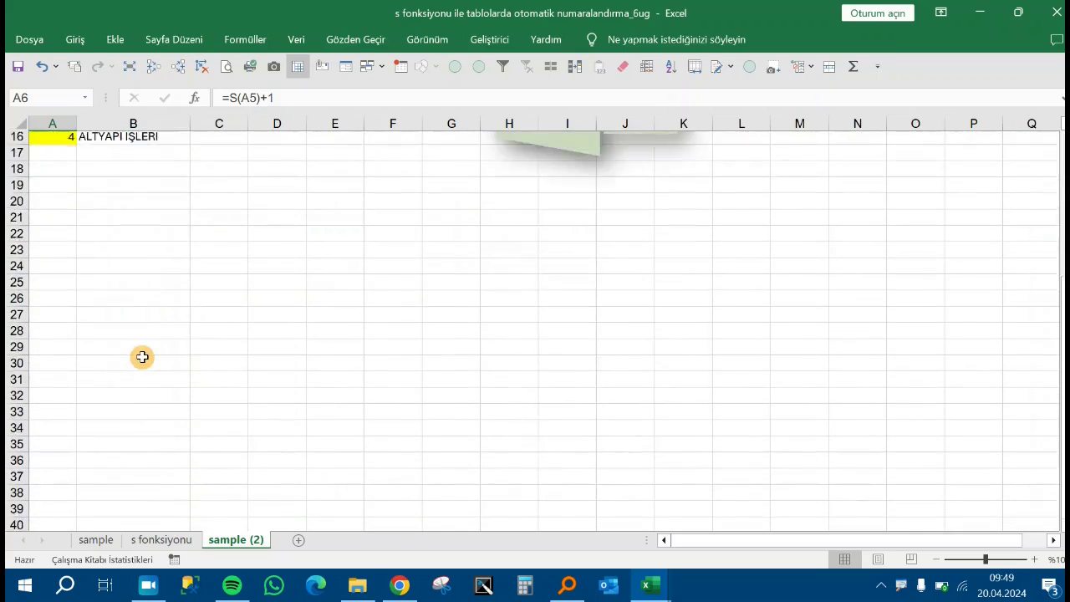
scroll(143, 356, "up", 5)
left_click(330, 272)
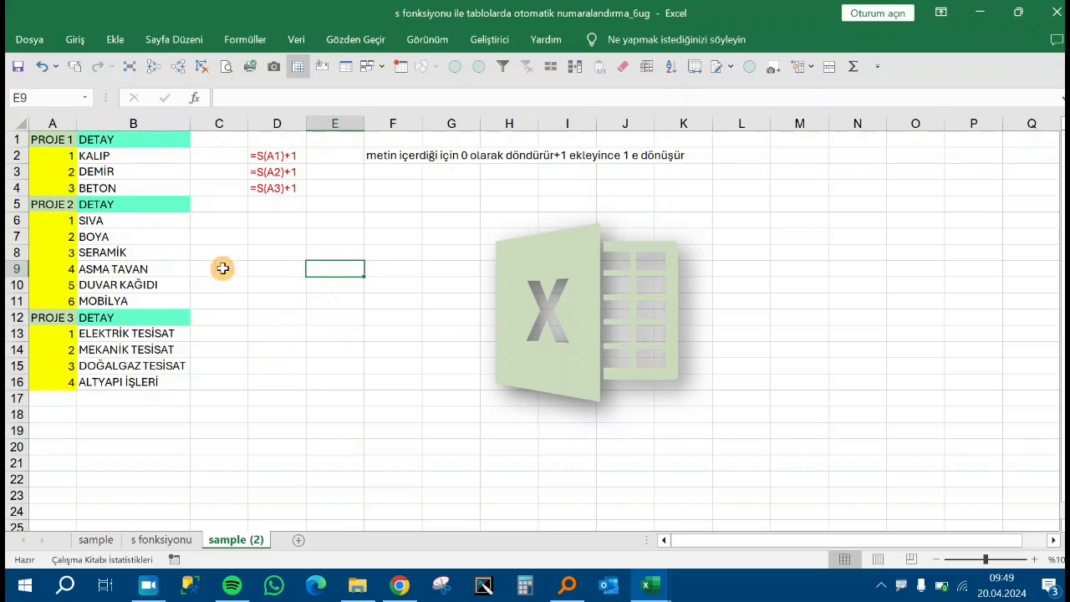
left_click(276, 267)
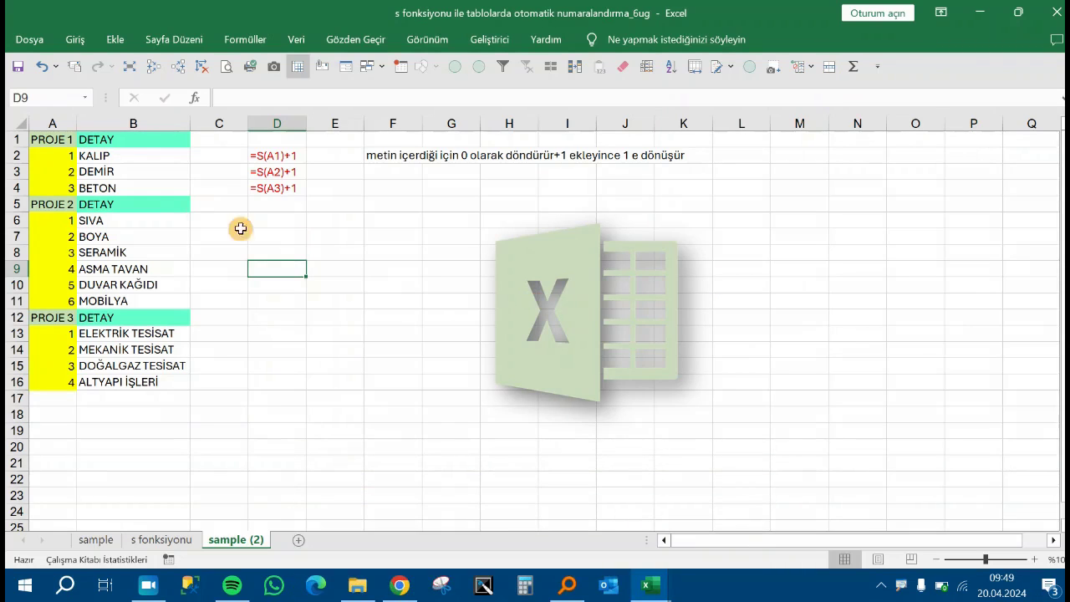
left_click(16, 204)
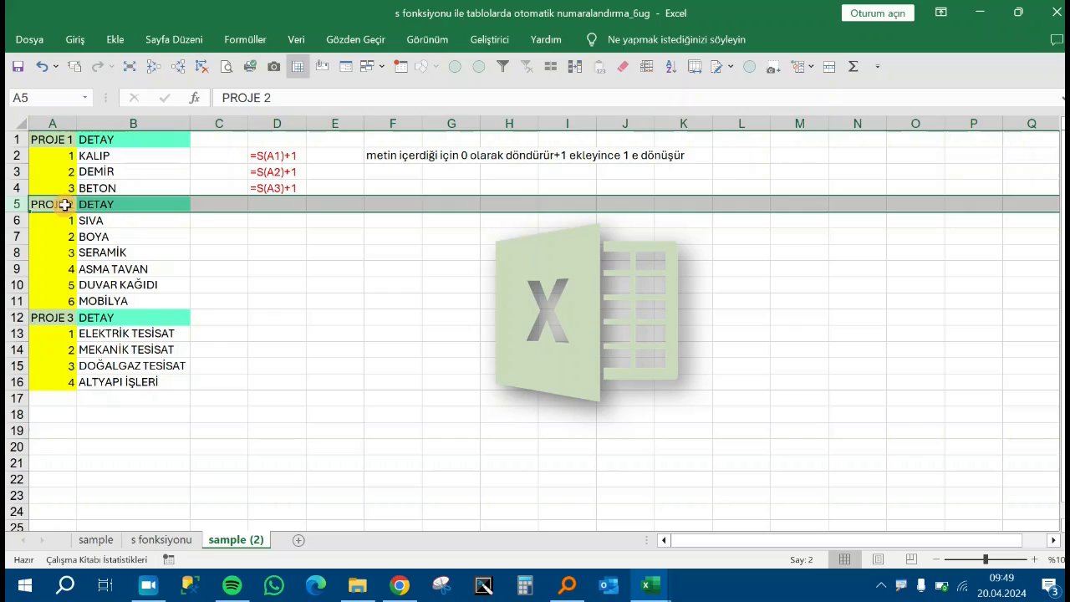
left_click(104, 205)
left_click(52, 332)
left_click(94, 317)
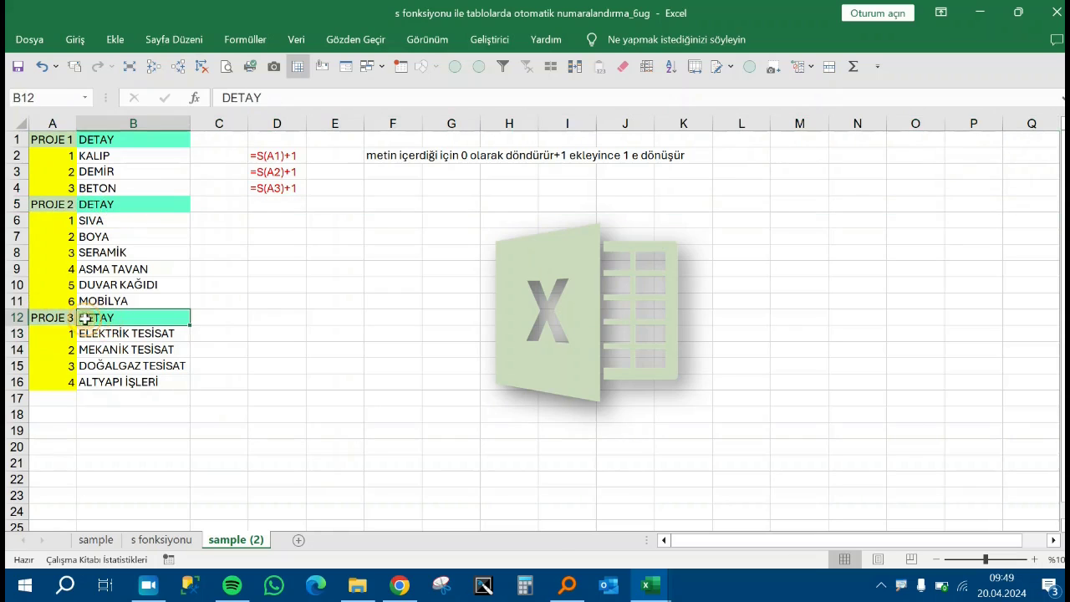
left_click(68, 318)
left_click(91, 318)
left_click(70, 319)
left_click(168, 318)
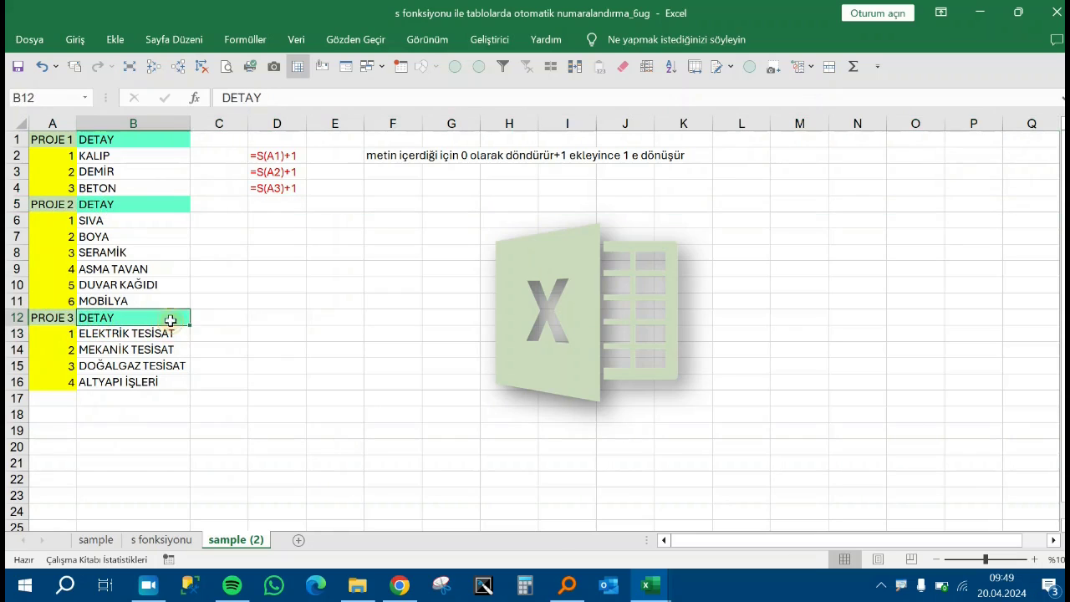
left_click(283, 334)
left_click(68, 318)
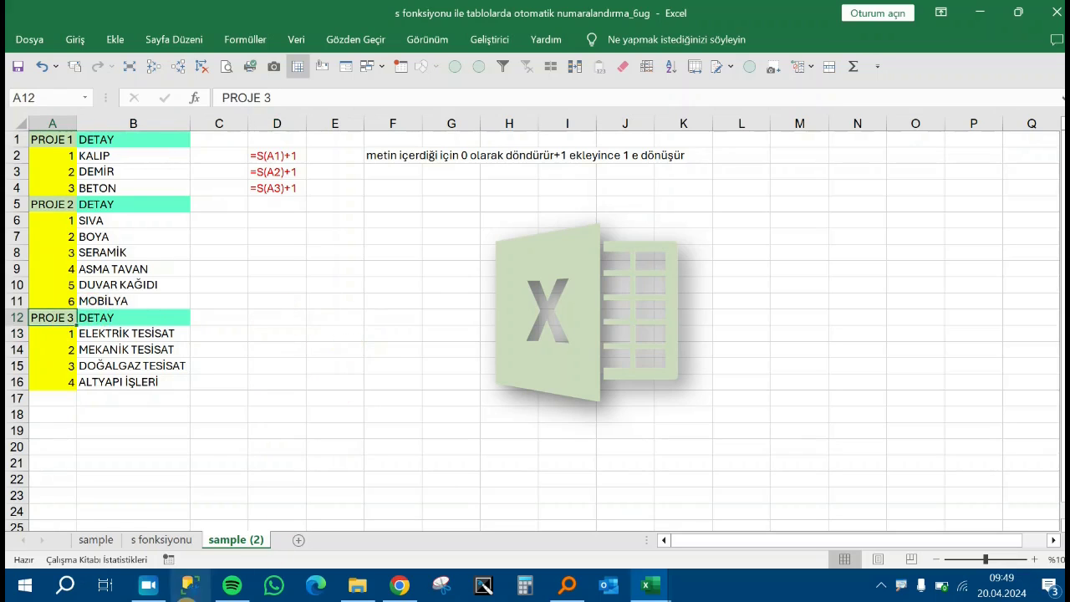
left_click(153, 589)
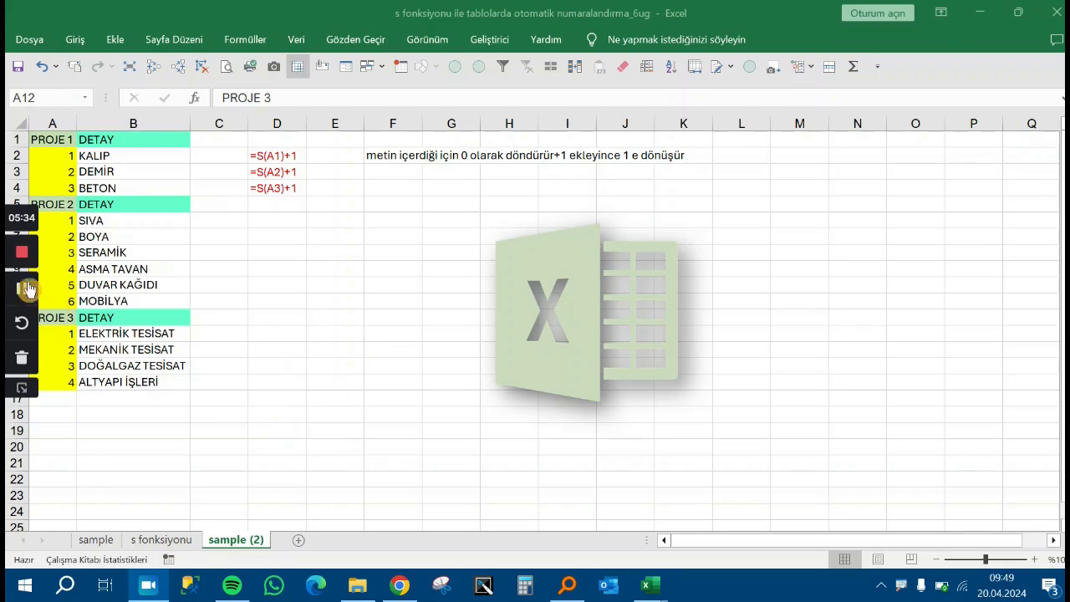